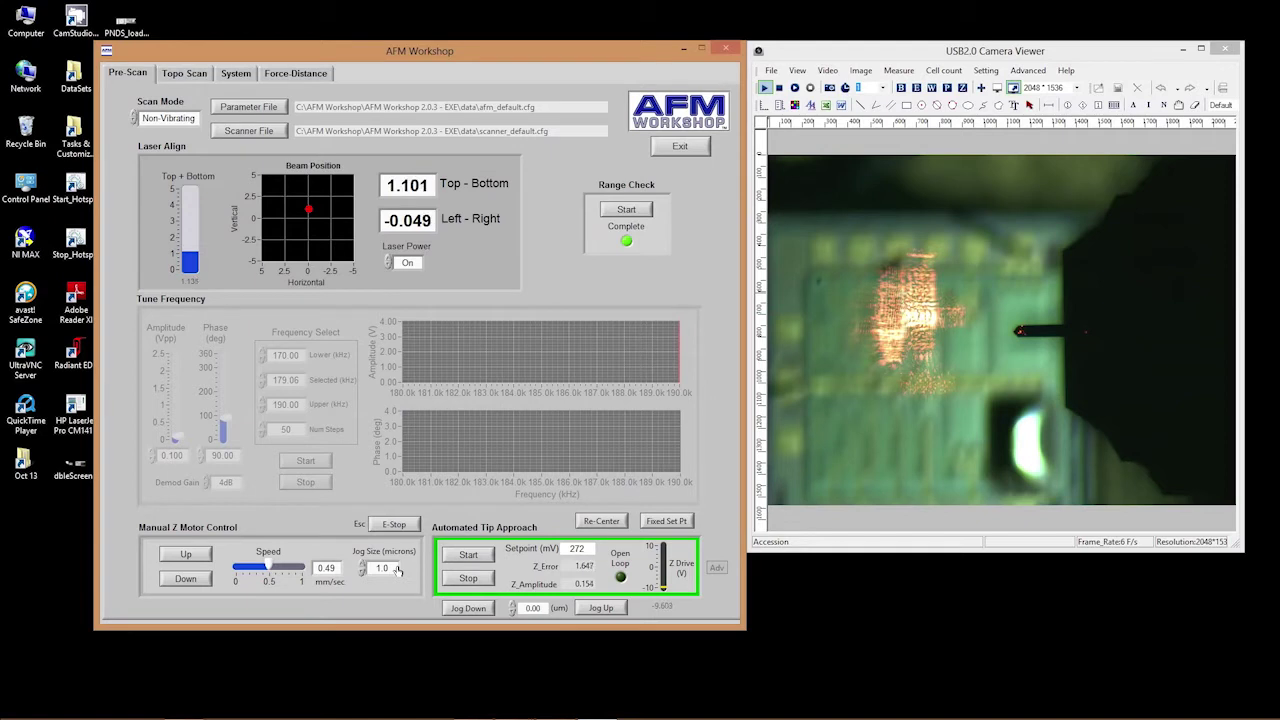
# - Review the topography scan setup, the laser alignment readings and the tip approach centering option in the system parameters
pyautogui.click(186, 74)
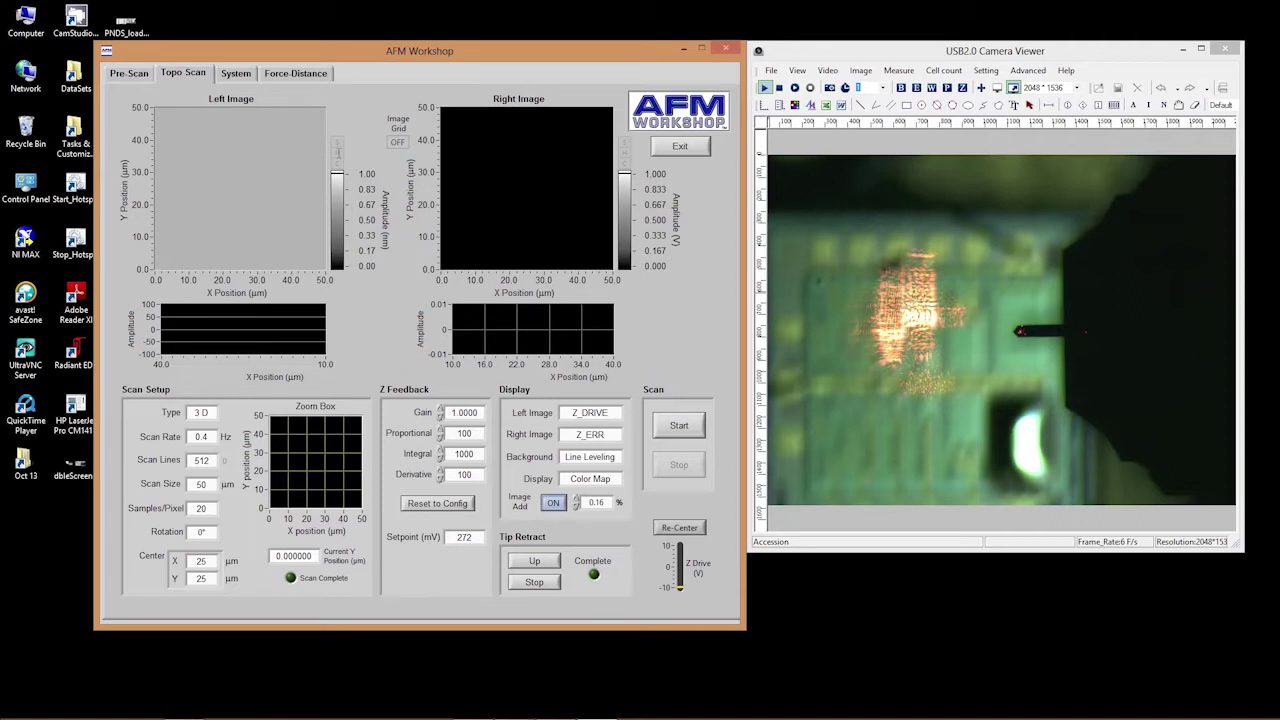
pyautogui.click(236, 74)
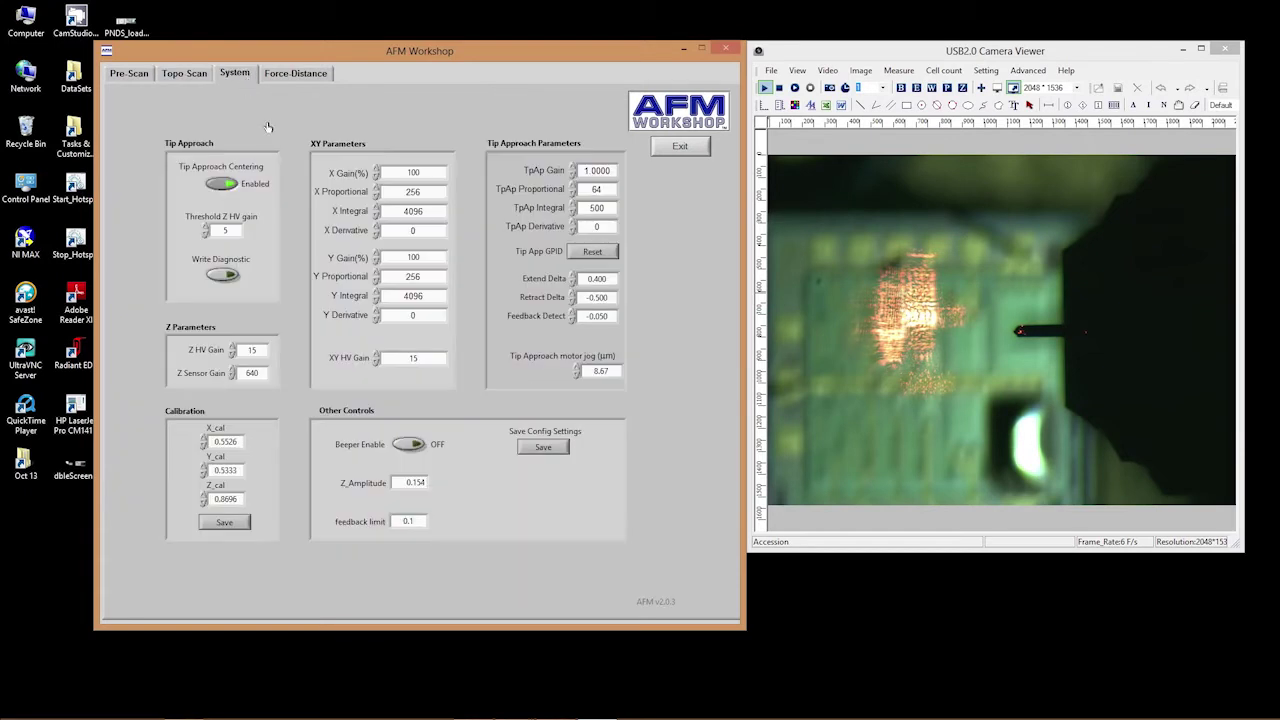
pyautogui.click(236, 182)
pyautogui.click(236, 182)
pyautogui.click(138, 75)
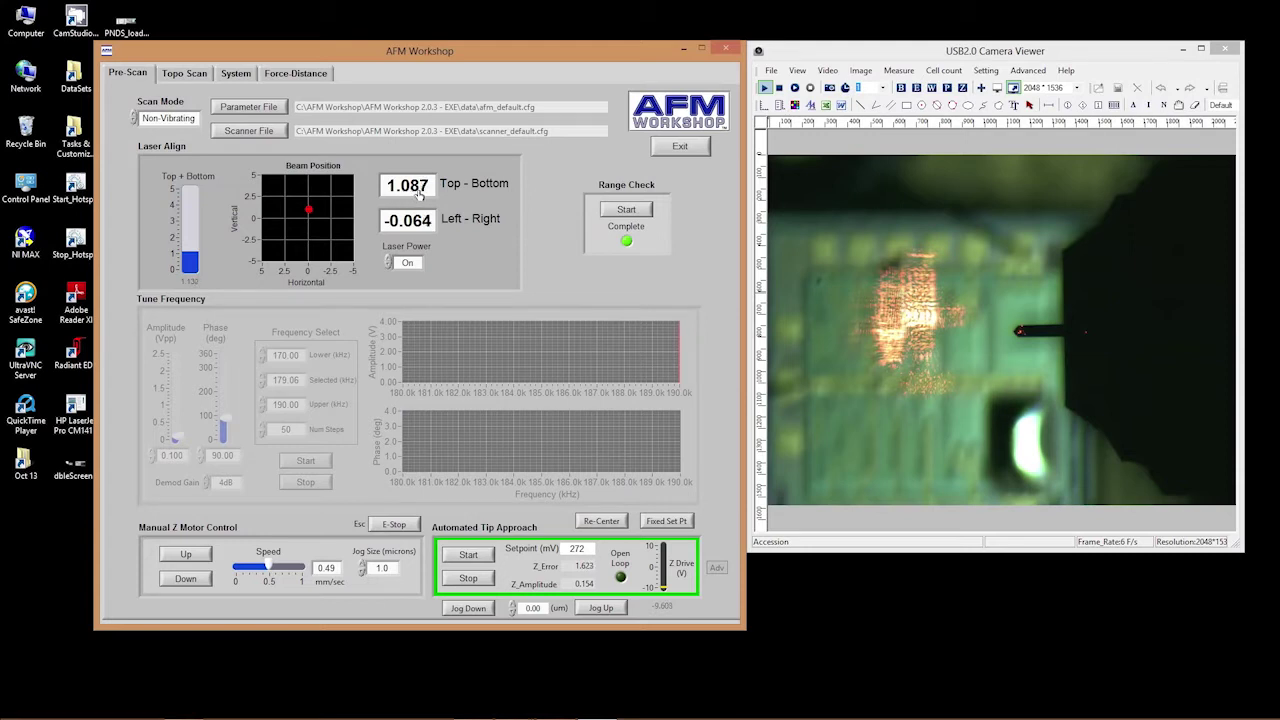
pyautogui.click(236, 75)
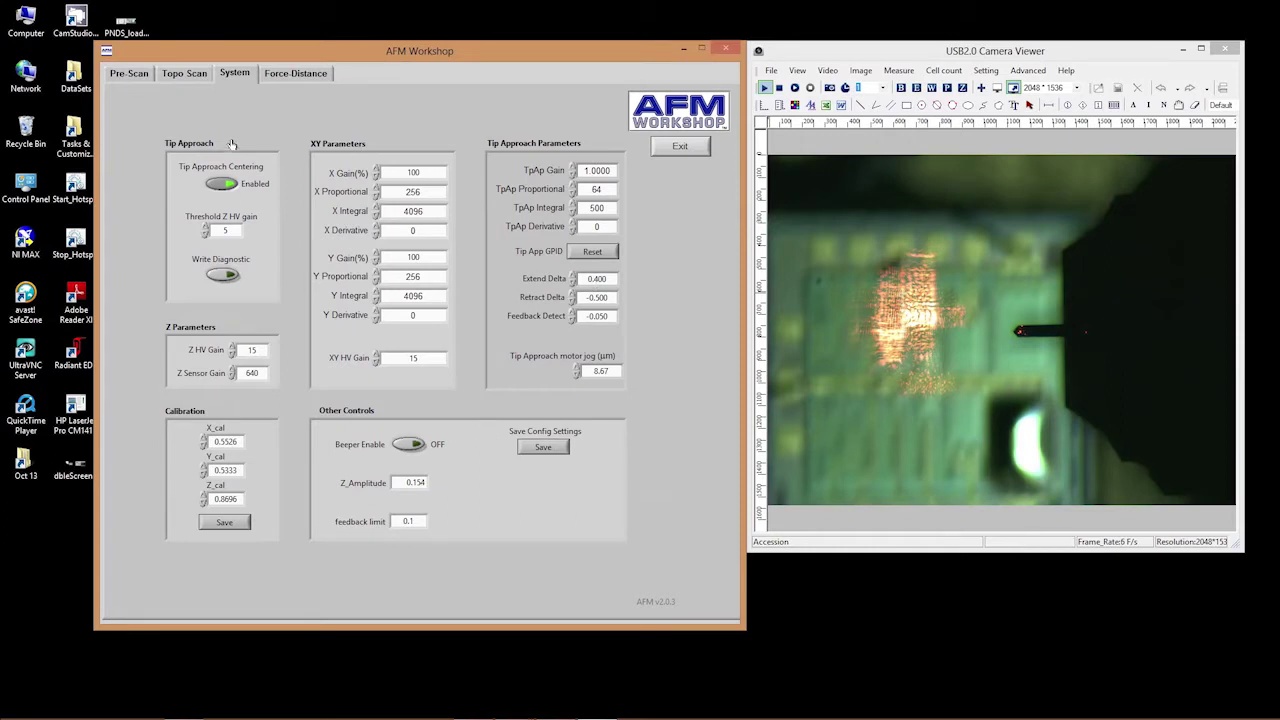
# - Run the automated tip approach with a setpoint of 1475 mV until the tip is in feedback
pyautogui.click(136, 76)
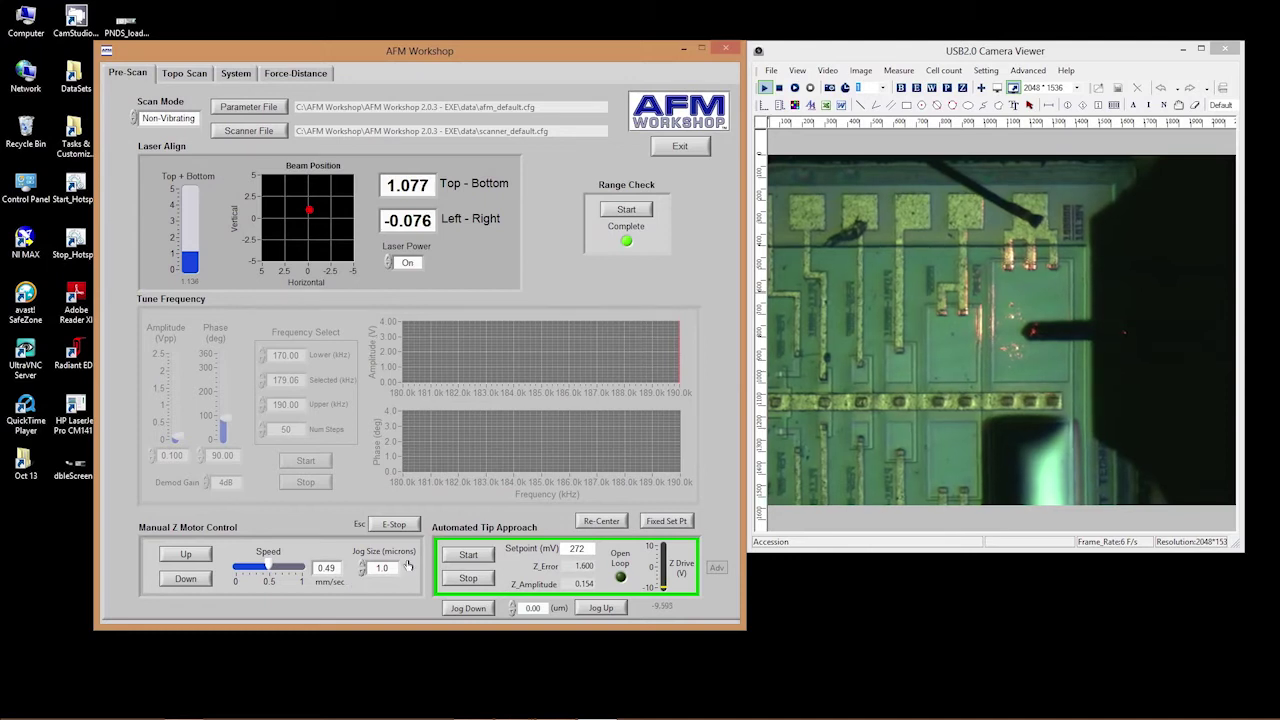
pyautogui.click(468, 556)
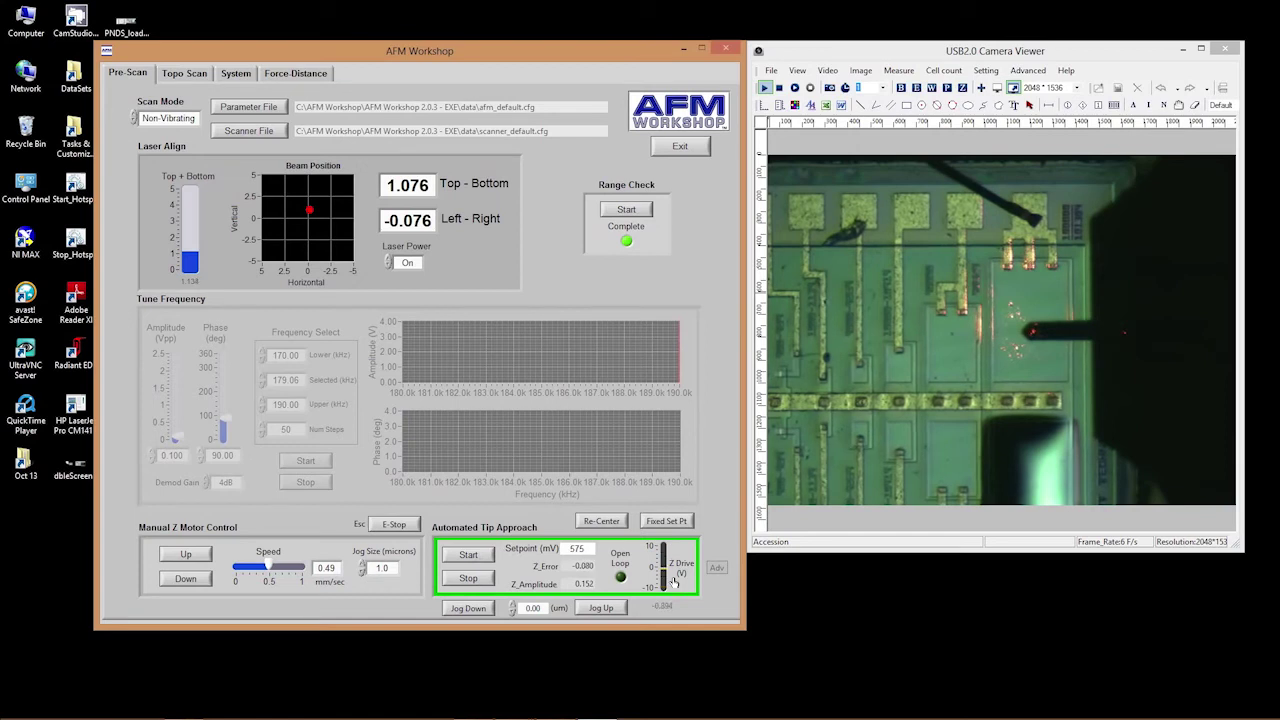
pyautogui.write('1475')
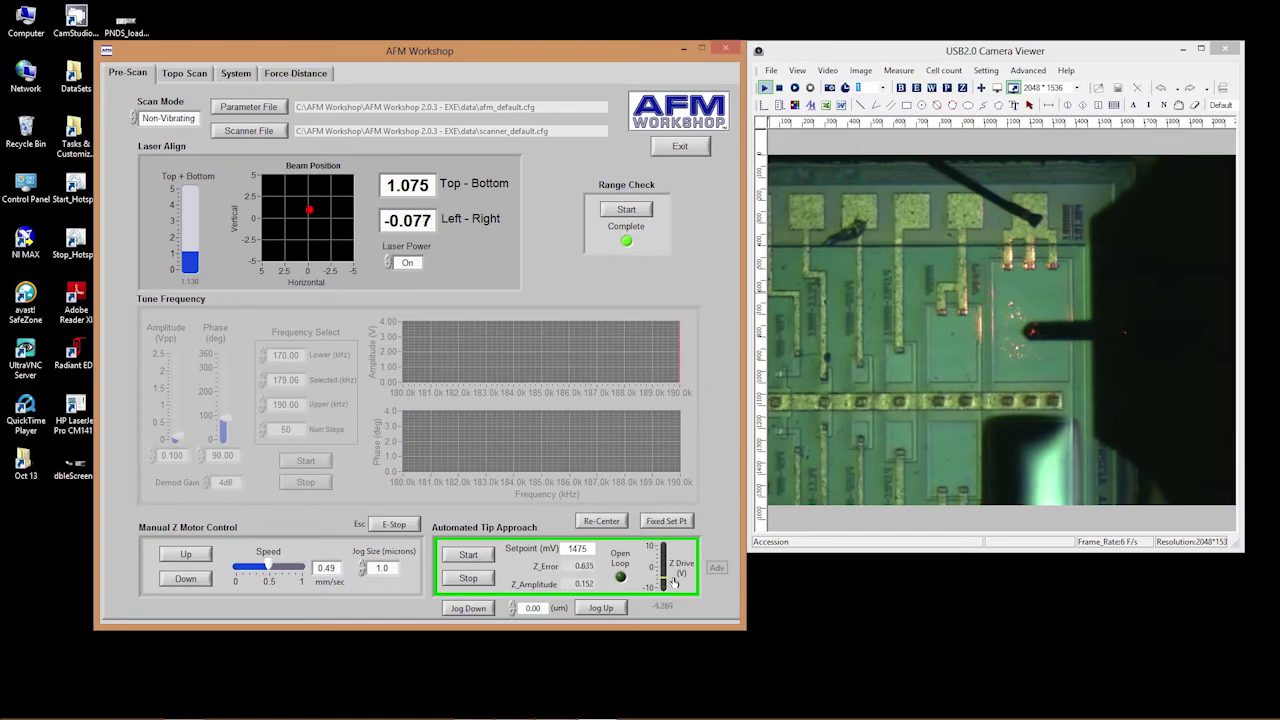
pyautogui.hotkey('ctrl', 'z')
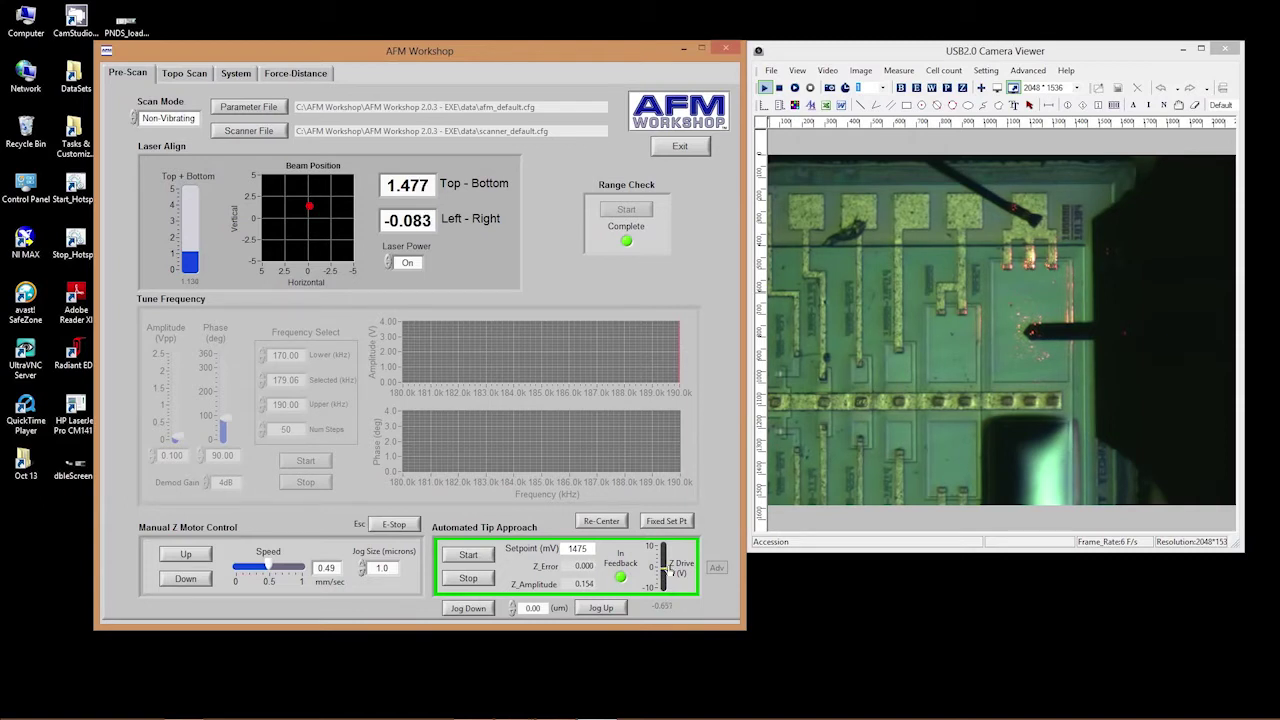
# - Check the tip approach centering option in the system settings and re-center the Z drive
pyautogui.click(236, 75)
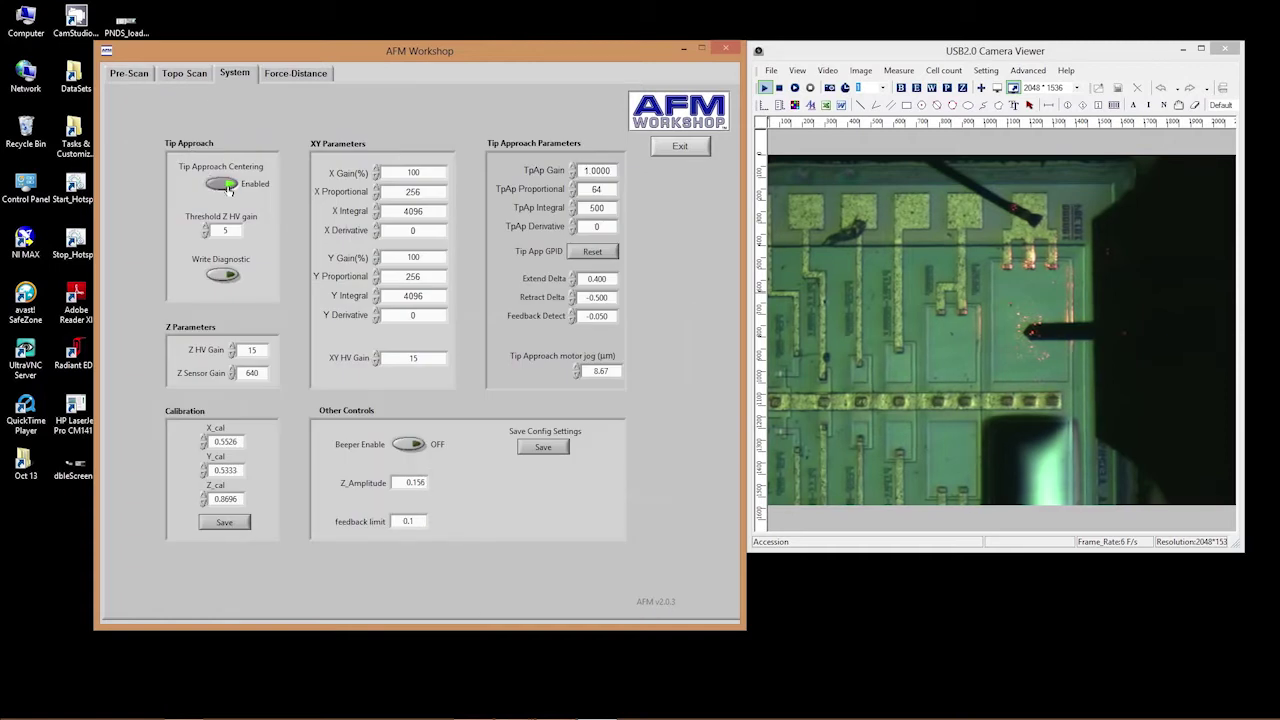
pyautogui.click(145, 79)
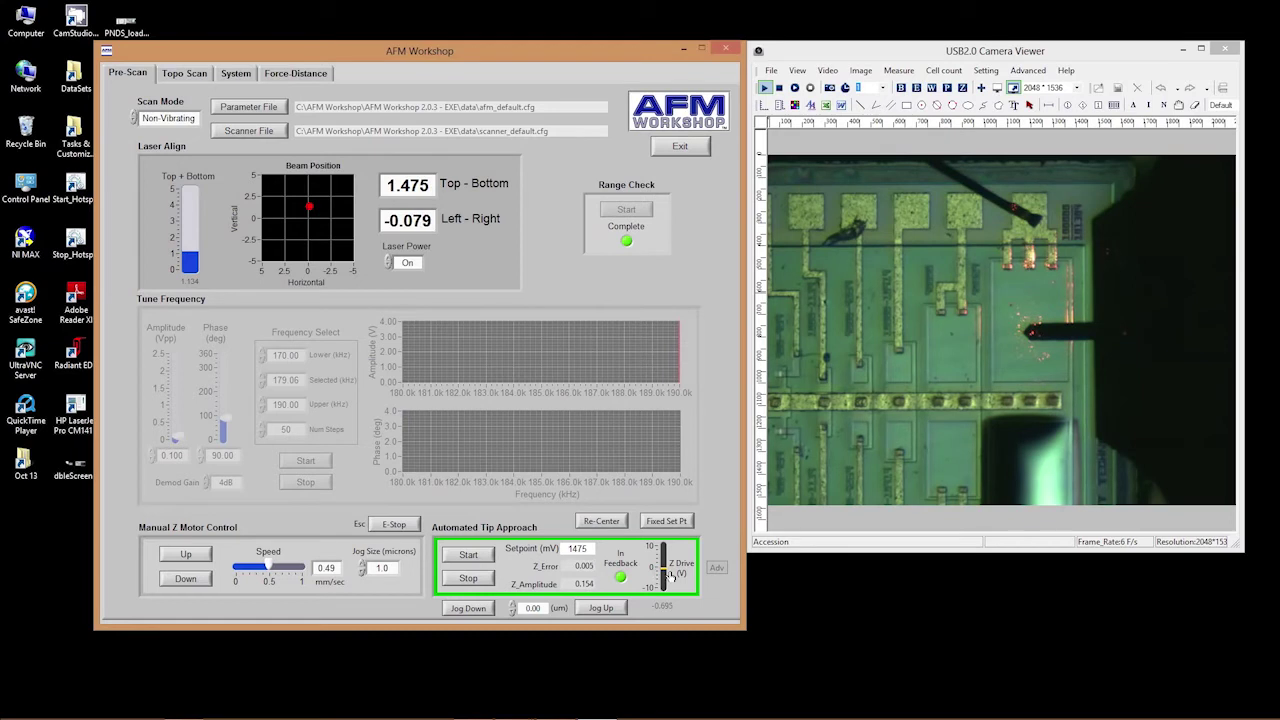
pyautogui.click(603, 523)
# - Reduce the Z feedback terms of the topography scan to proportional 1, integral 10 and derivative 1
pyautogui.click(190, 75)
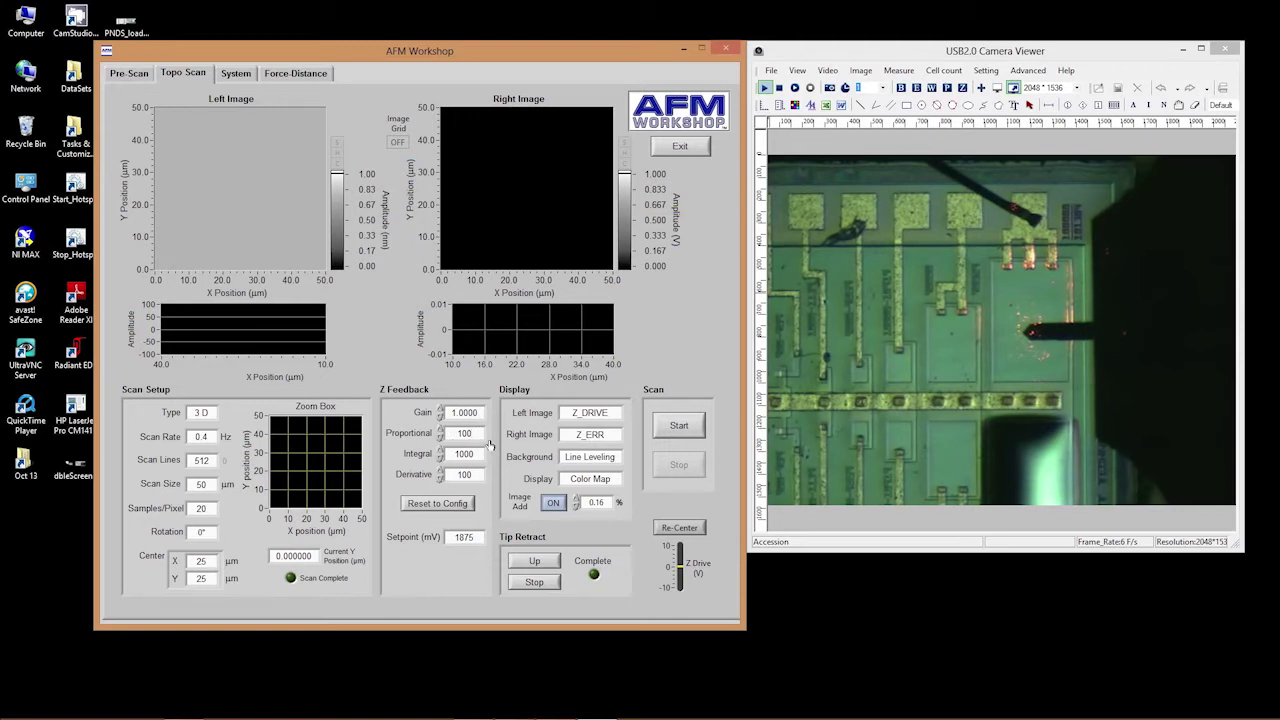
pyautogui.press('BackSpace')
pyautogui.press('BackSpace')
pyautogui.click(479, 453)
pyautogui.press('BackSpace')
pyautogui.press('BackSpace')
pyautogui.press('BackSpace')
pyautogui.press('BackSpace')
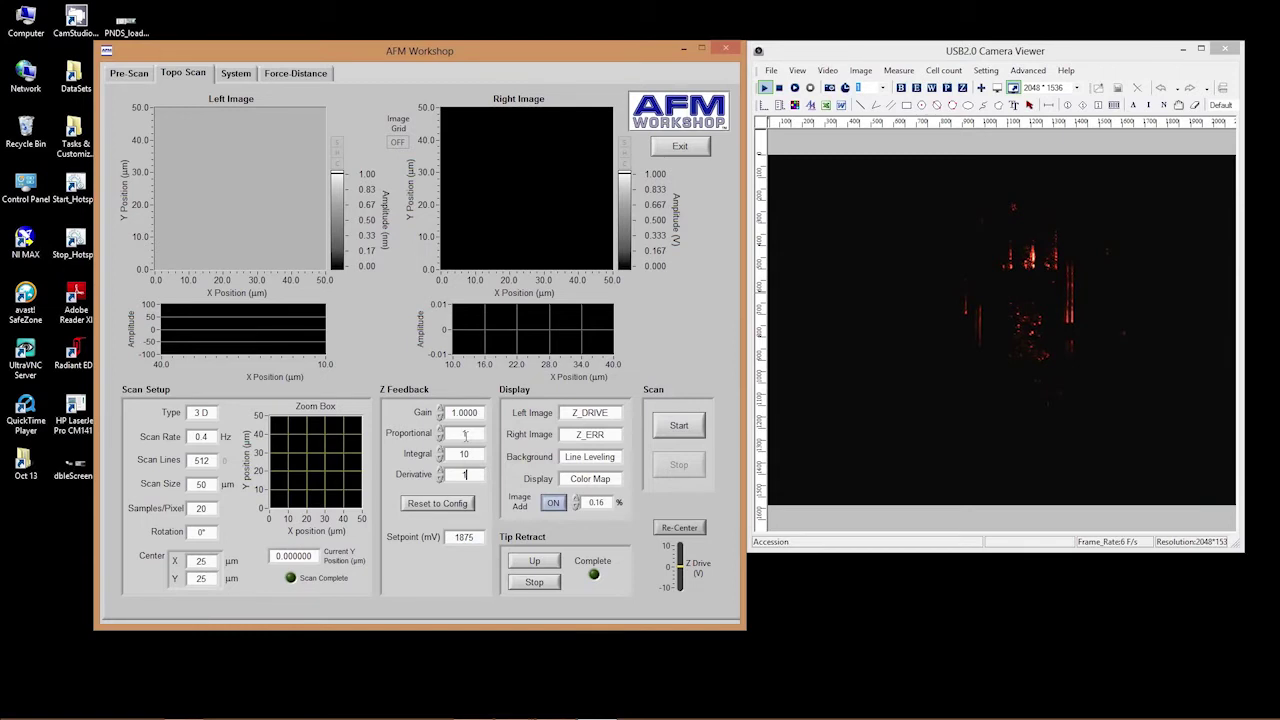
pyautogui.press('Tab')
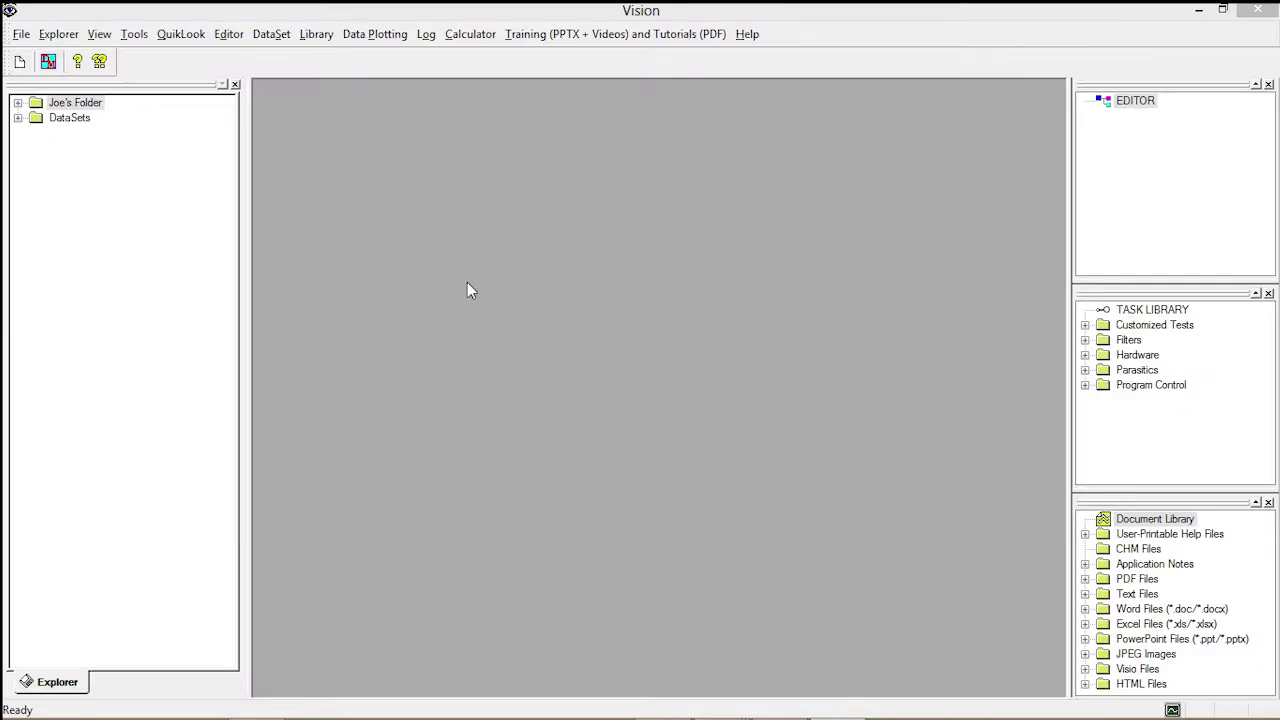
# - Switch to Vision and set up a Hysteresis QuikLook measurement named "Hyst 20v 1ms" with a sample thickness of 1 µm
pyautogui.click(184, 35)
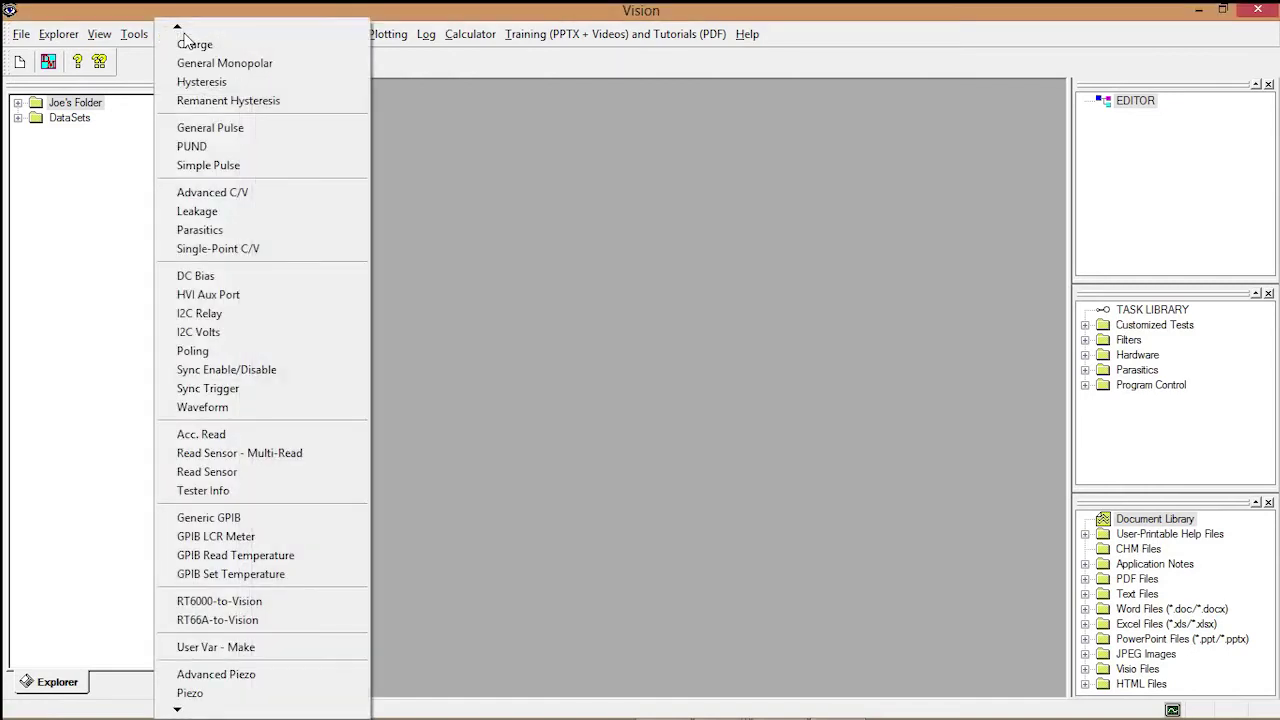
pyautogui.click(246, 83)
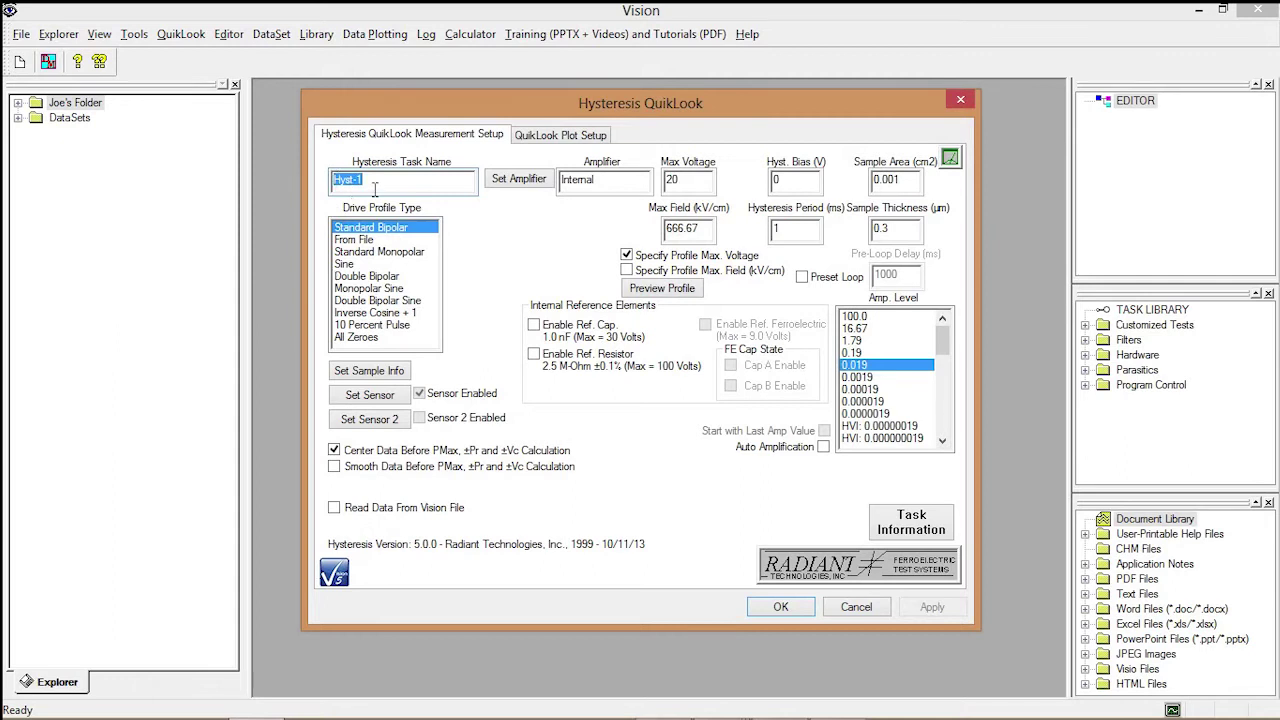
pyautogui.write('Hyst 20v 1ms')
pyautogui.moveTo(902, 228); pyautogui.dragTo(866, 229)
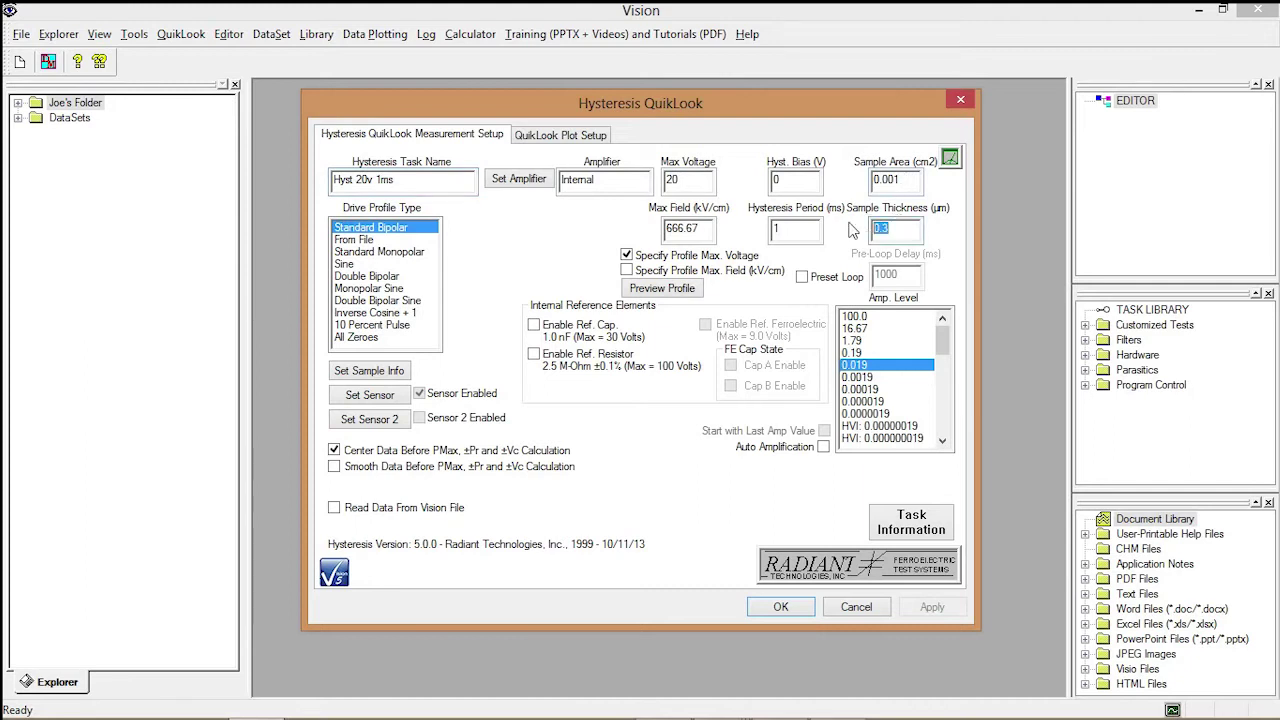
pyautogui.write('1')
# - Enable auto amplification and the preset loop, and accept the sensor configuration with a scale of 400 and the label Angstroms
pyautogui.click(823, 446)
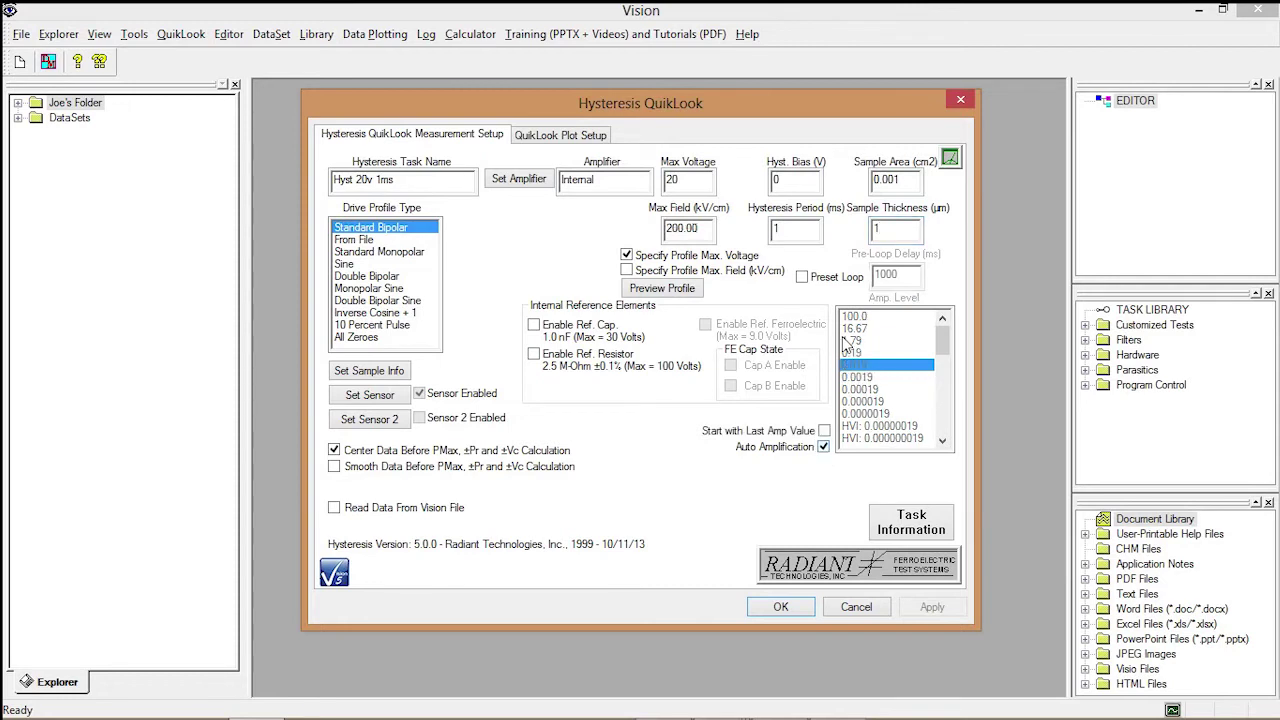
pyautogui.click(802, 278)
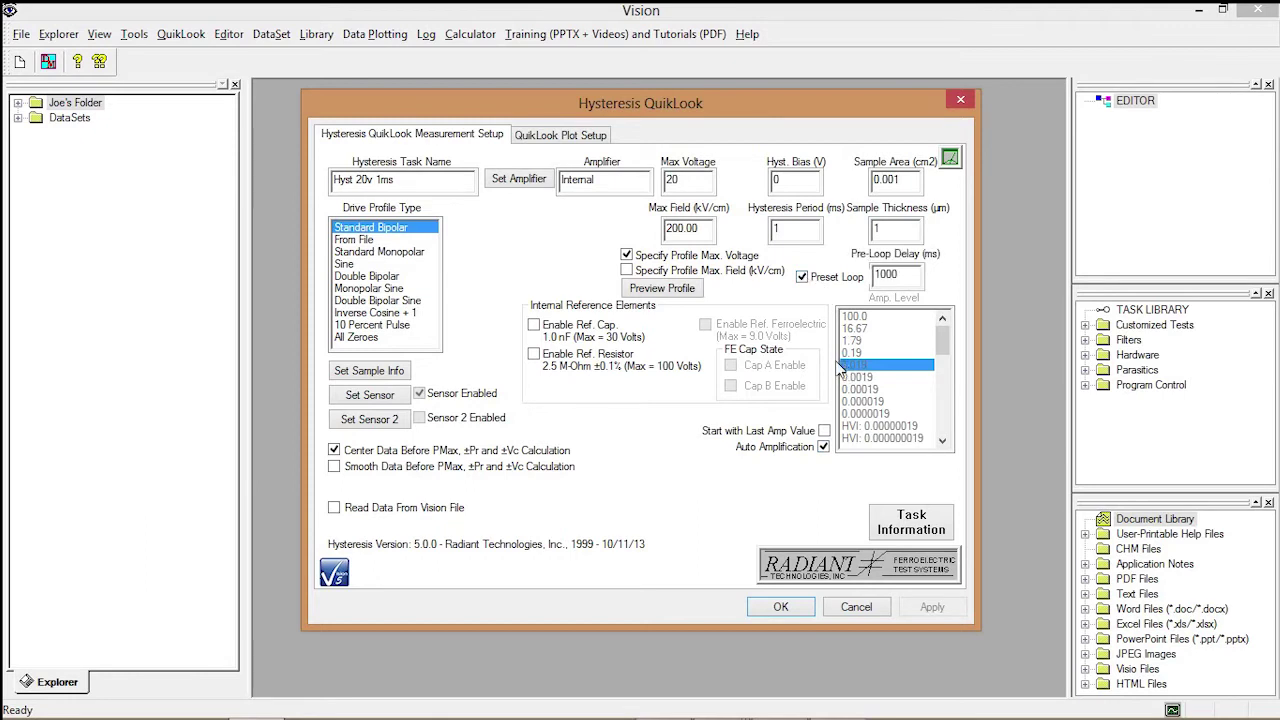
pyautogui.click(385, 397)
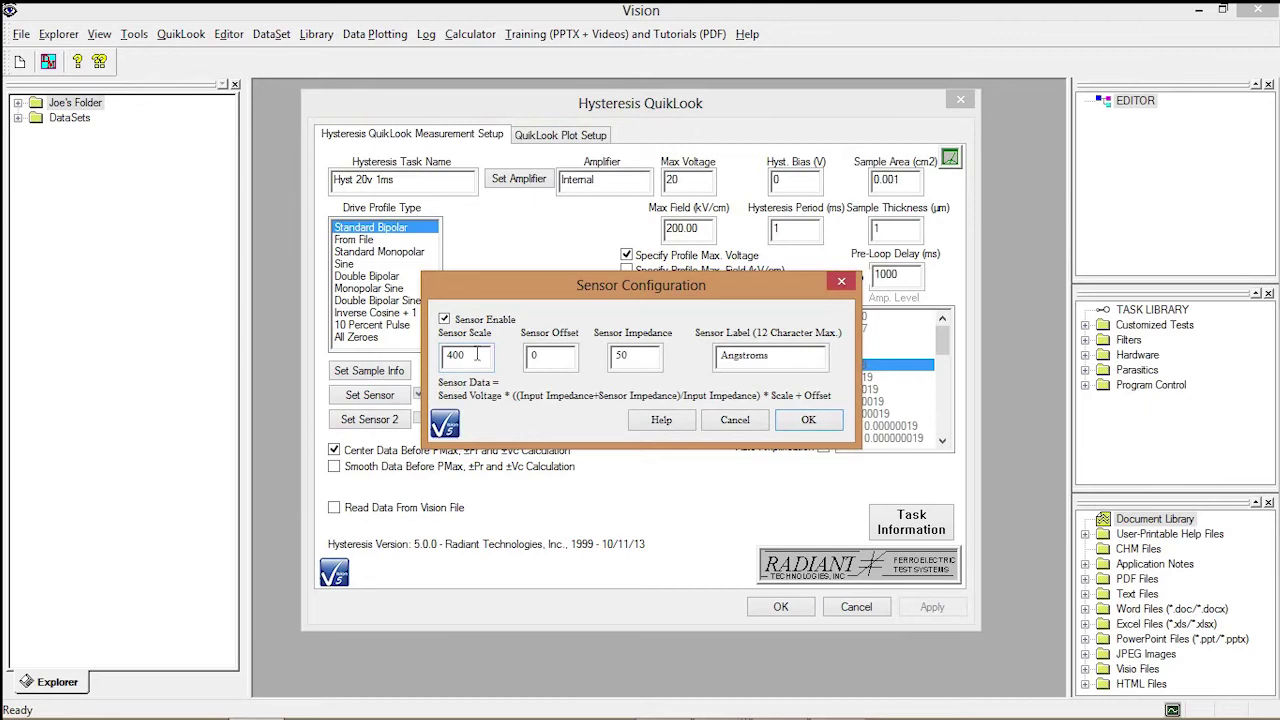
pyautogui.write('.')
pyautogui.click(806, 422)
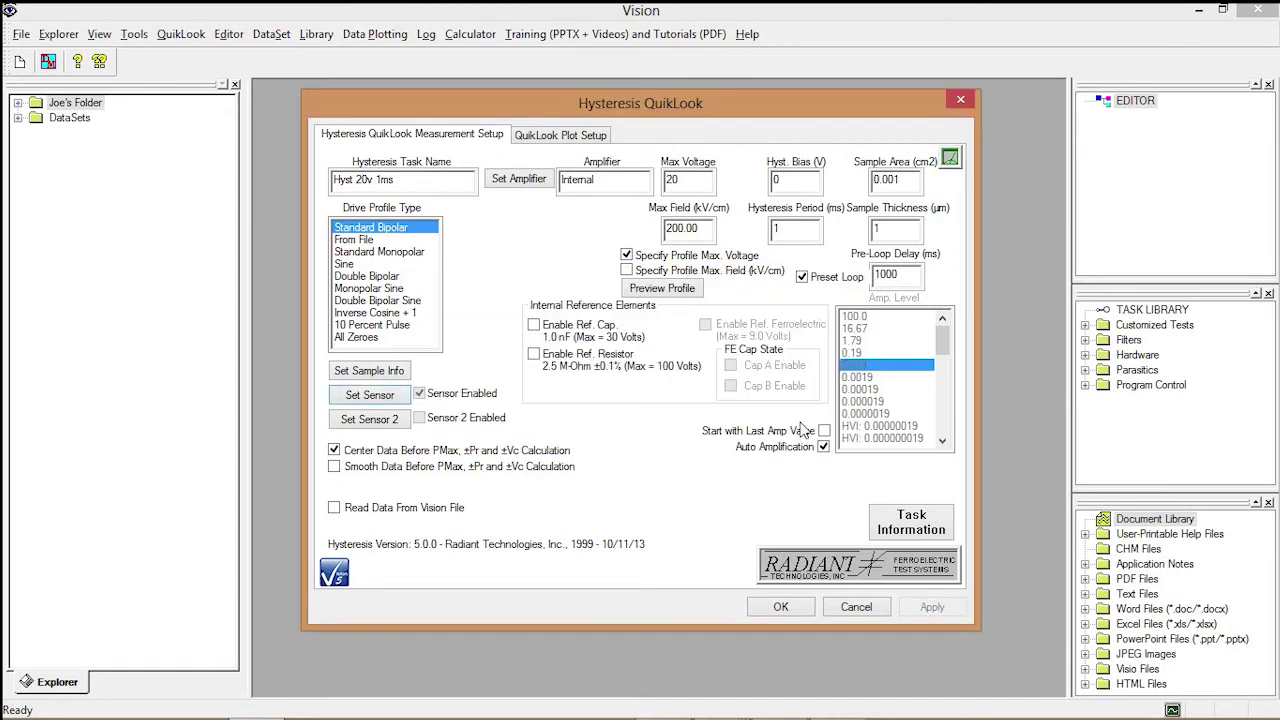
# - Check the plot setup, run the hysteresis measurement, and close its response without saving
pyautogui.click(553, 138)
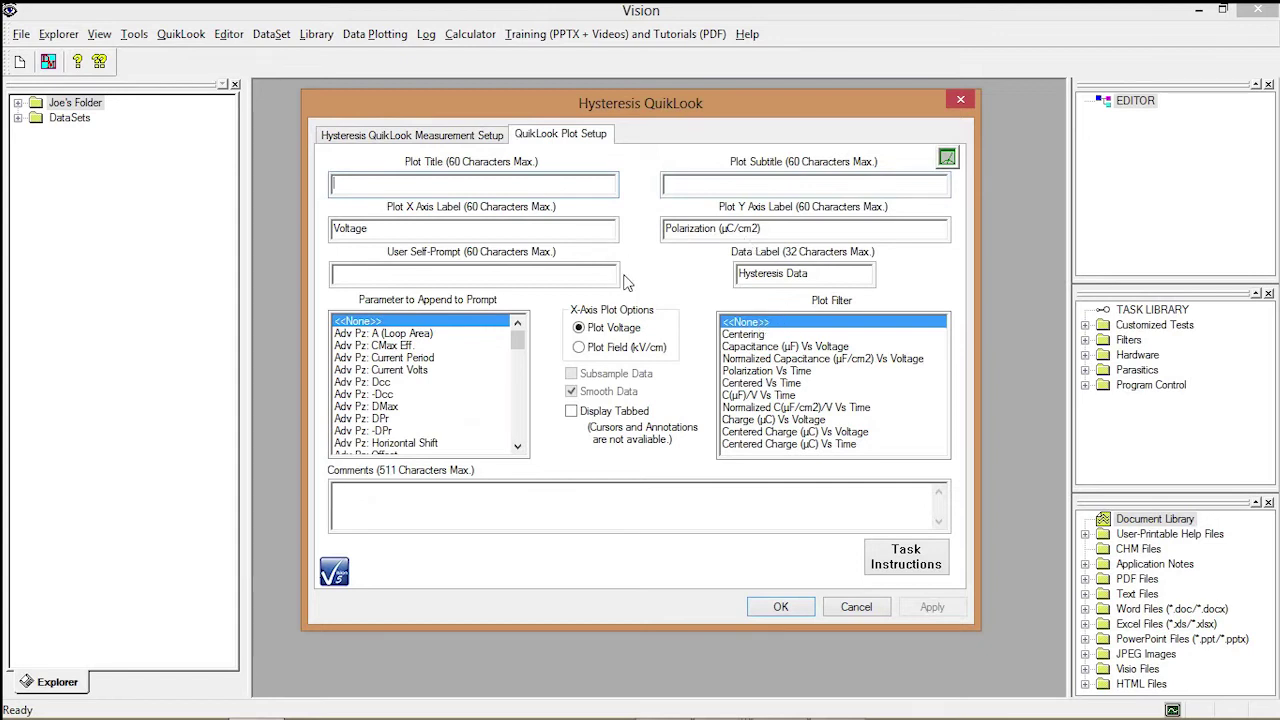
pyautogui.click(781, 607)
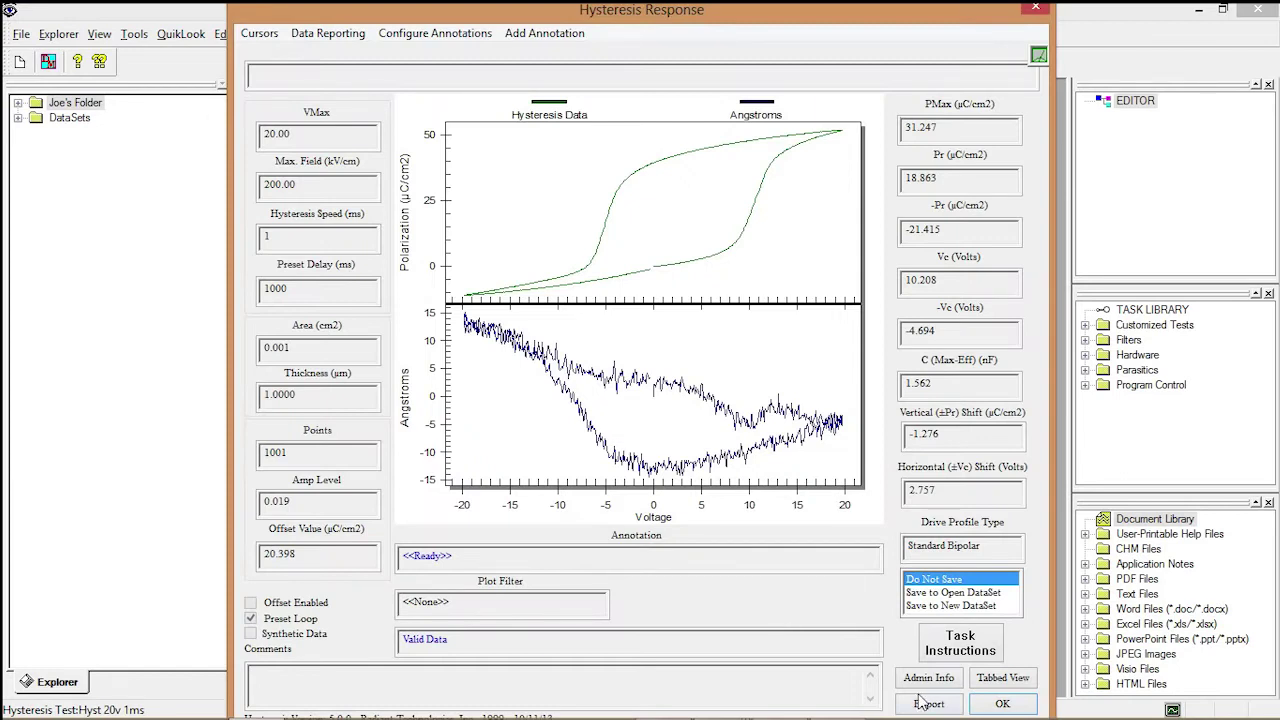
pyautogui.moveTo(943, 719)
pyautogui.click(1003, 704)
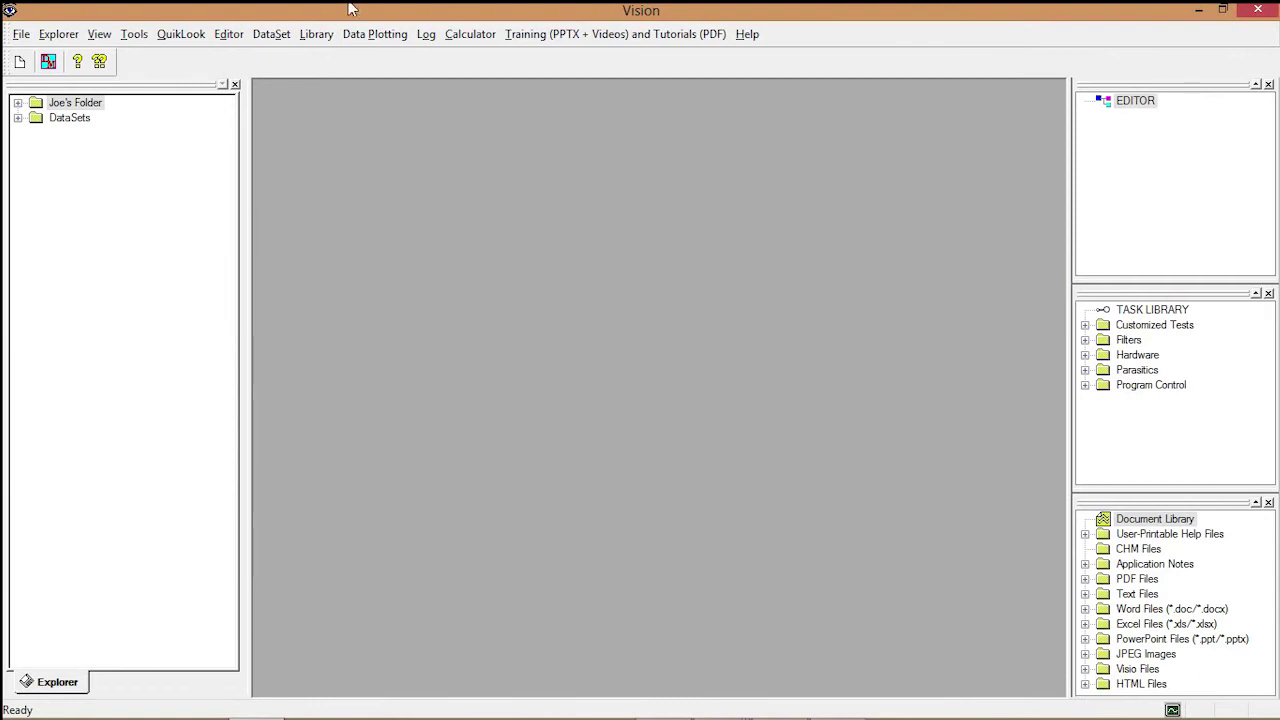
# - Start an Advanced Piezo QuikLook measurement and name the task "AdvP Clamped 20v 1ms"
pyautogui.click(198, 33)
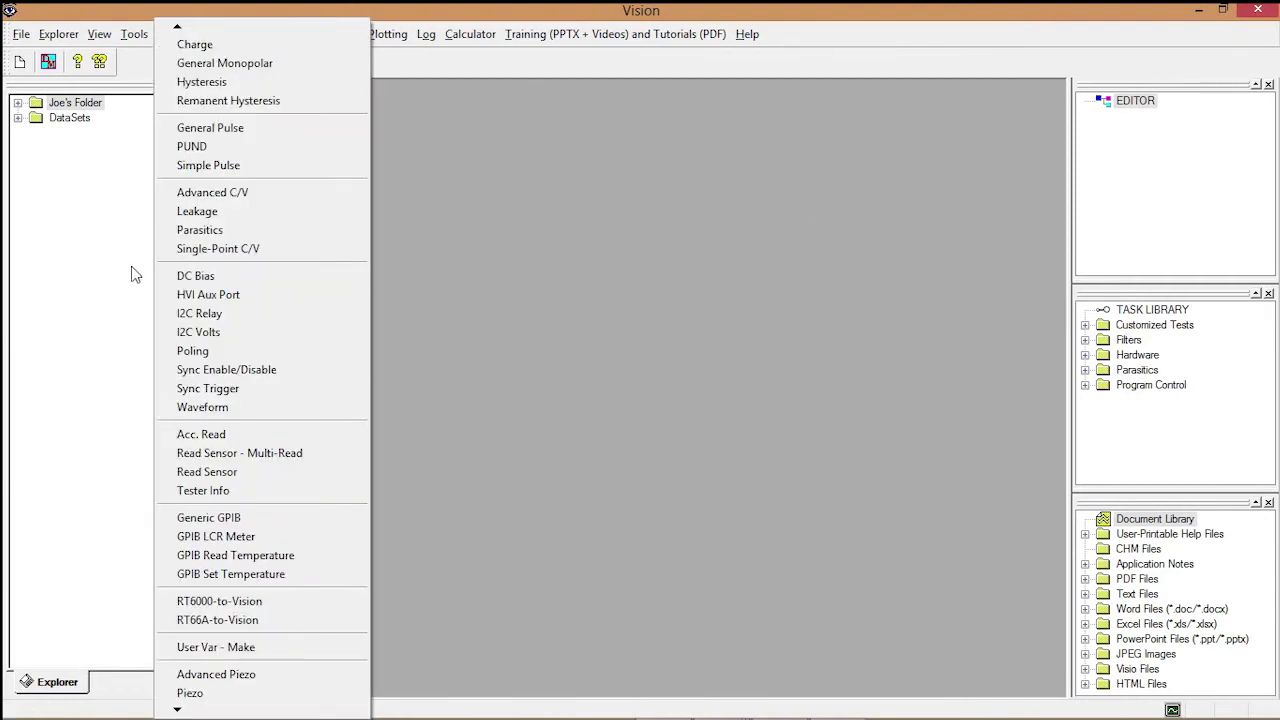
pyautogui.click(203, 678)
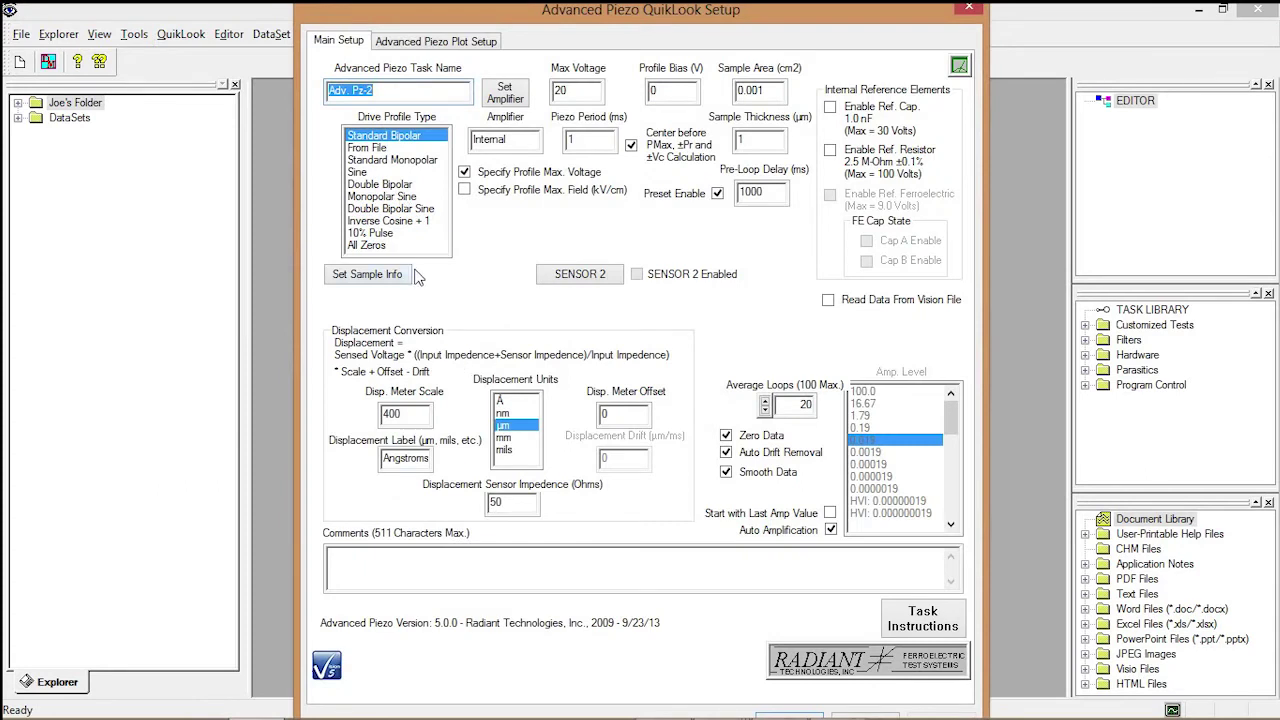
pyautogui.write('AdvP Clamped 20')
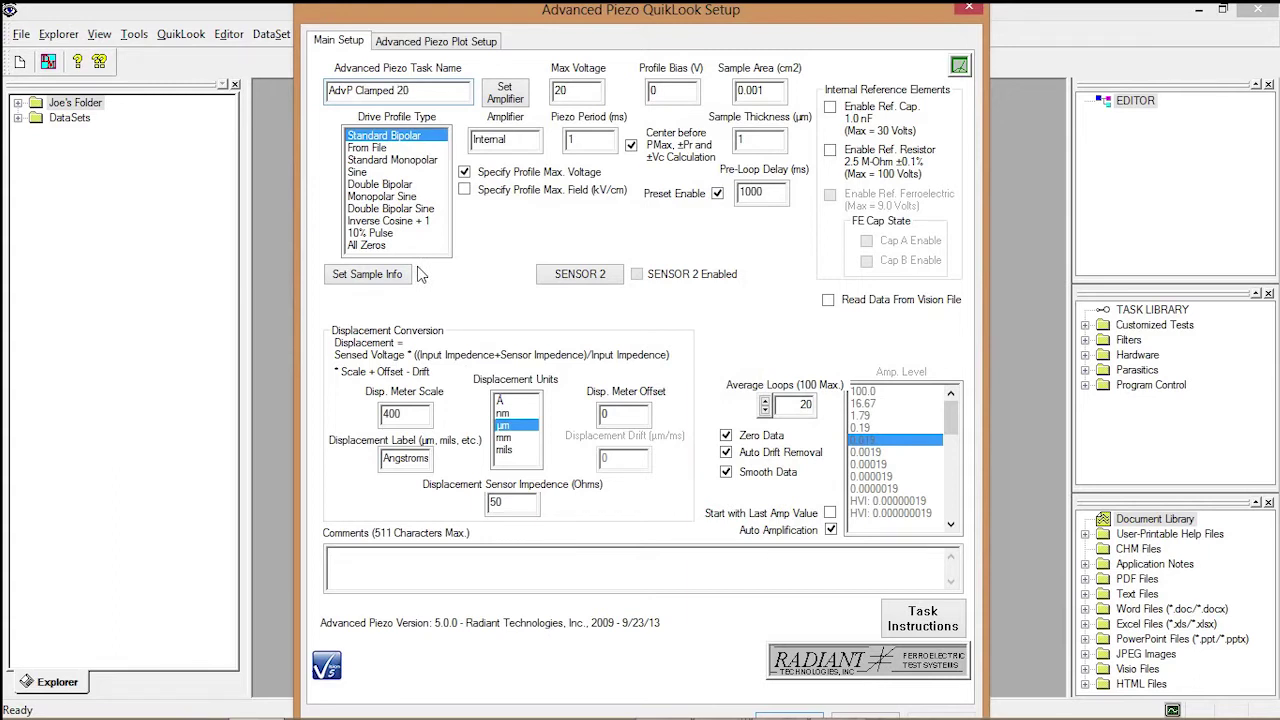
pyautogui.write('v 1ms')
# - Disable the preset loop, use 20 averaging loops, and set the displacement units to Å
pyautogui.click(718, 193)
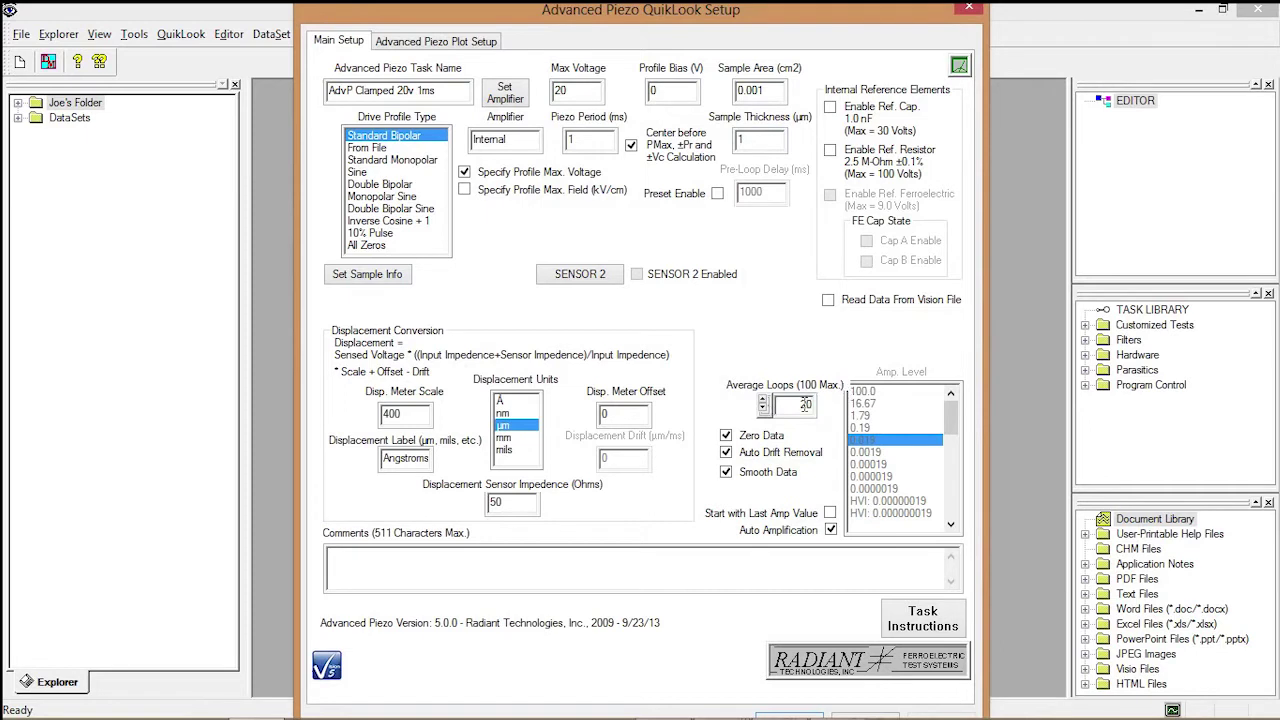
pyautogui.click(763, 408)
pyautogui.click(764, 399)
pyautogui.click(512, 400)
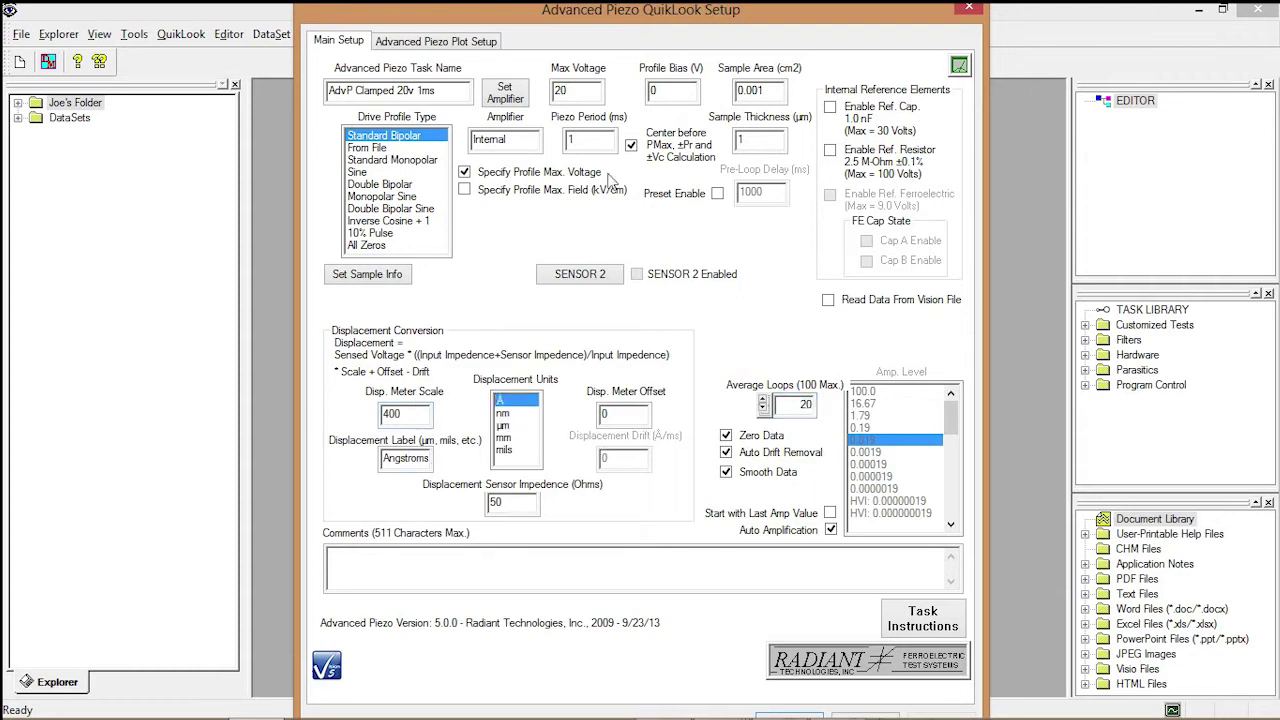
# - Review the Advanced Piezo plot setup and run the averaged piezo measurement
pyautogui.click(493, 42)
pyautogui.click(575, 93)
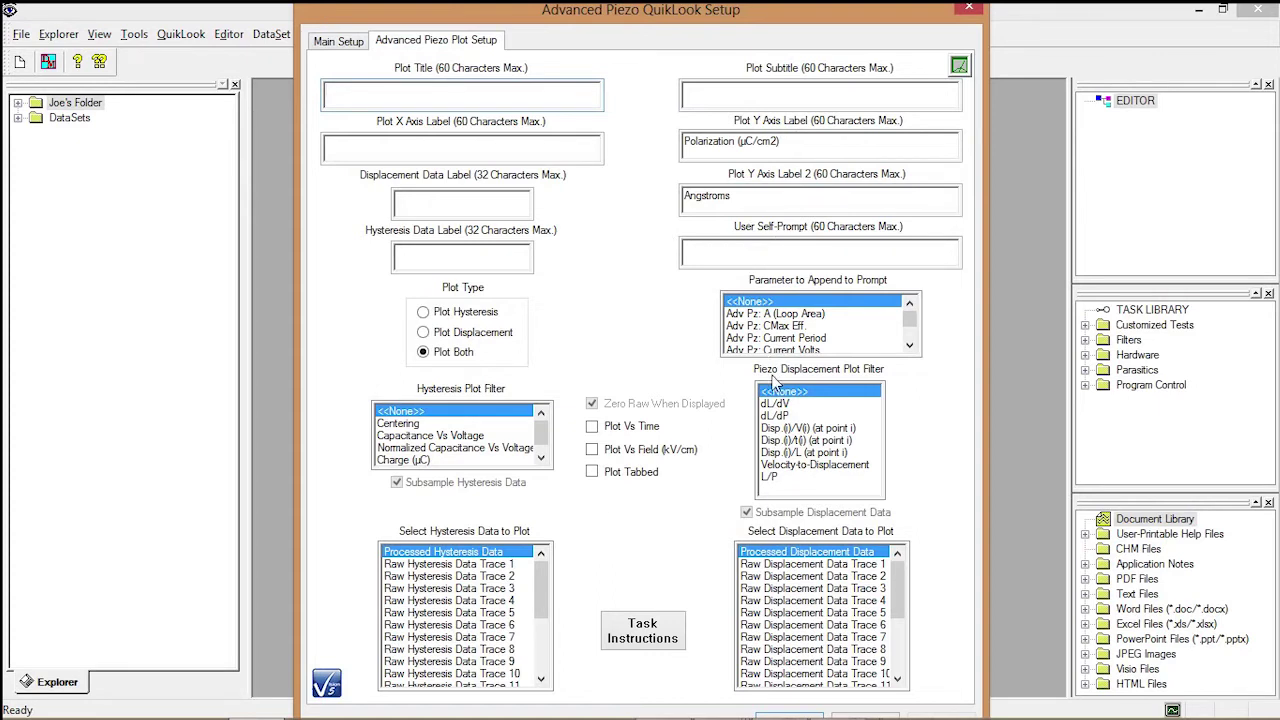
pyautogui.press('Return')
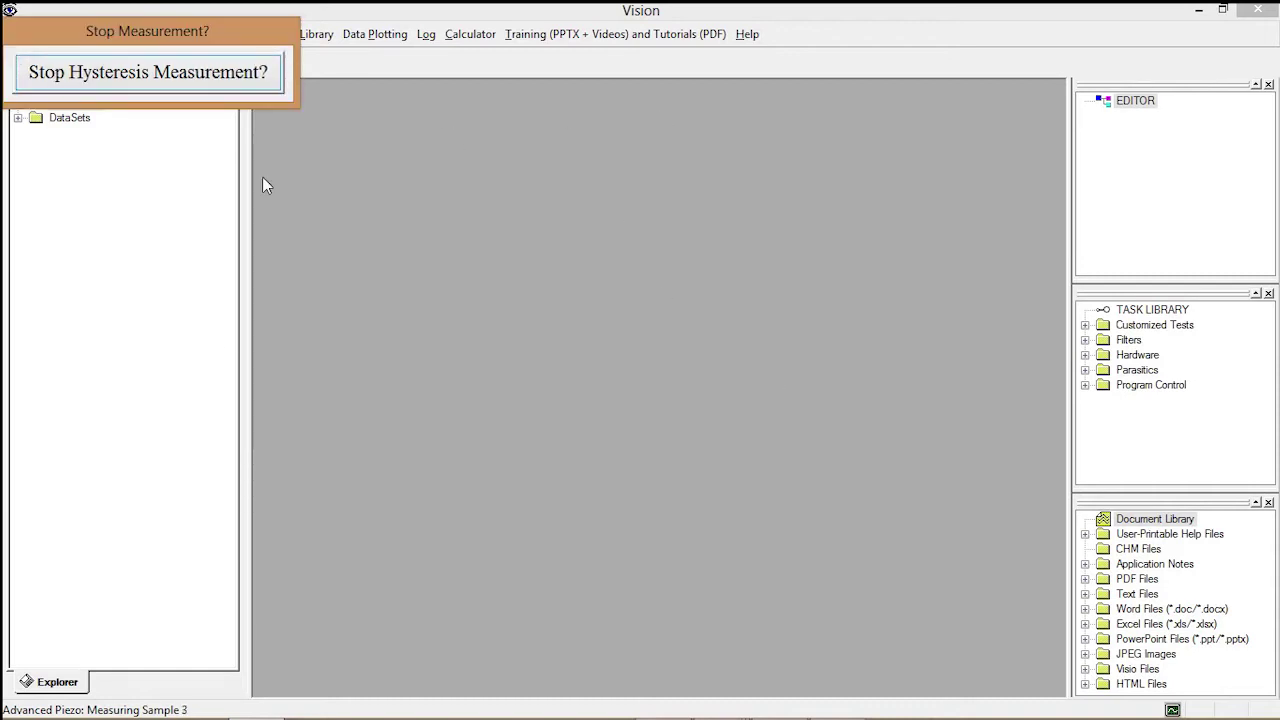
pyautogui.moveTo(205, 710)
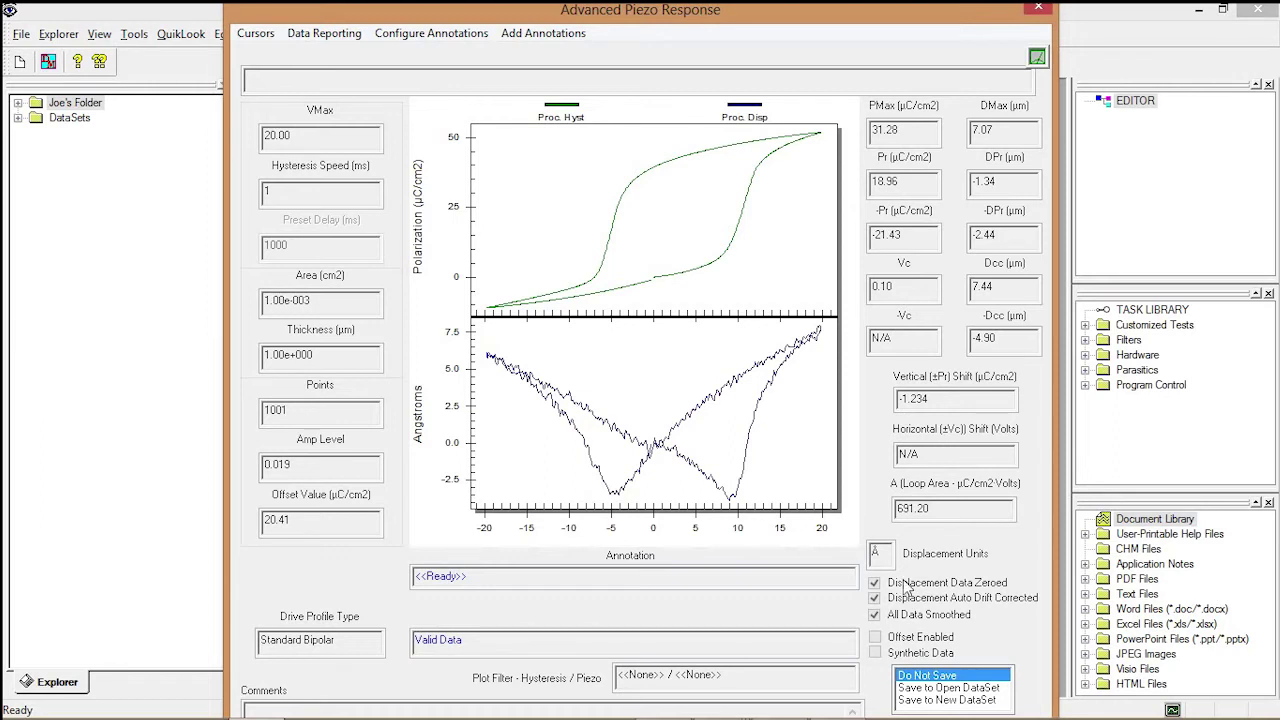
# - Save the piezo response to a new DataSet named "Demo AFM Reference 12_13_2013"
pyautogui.click(946, 700)
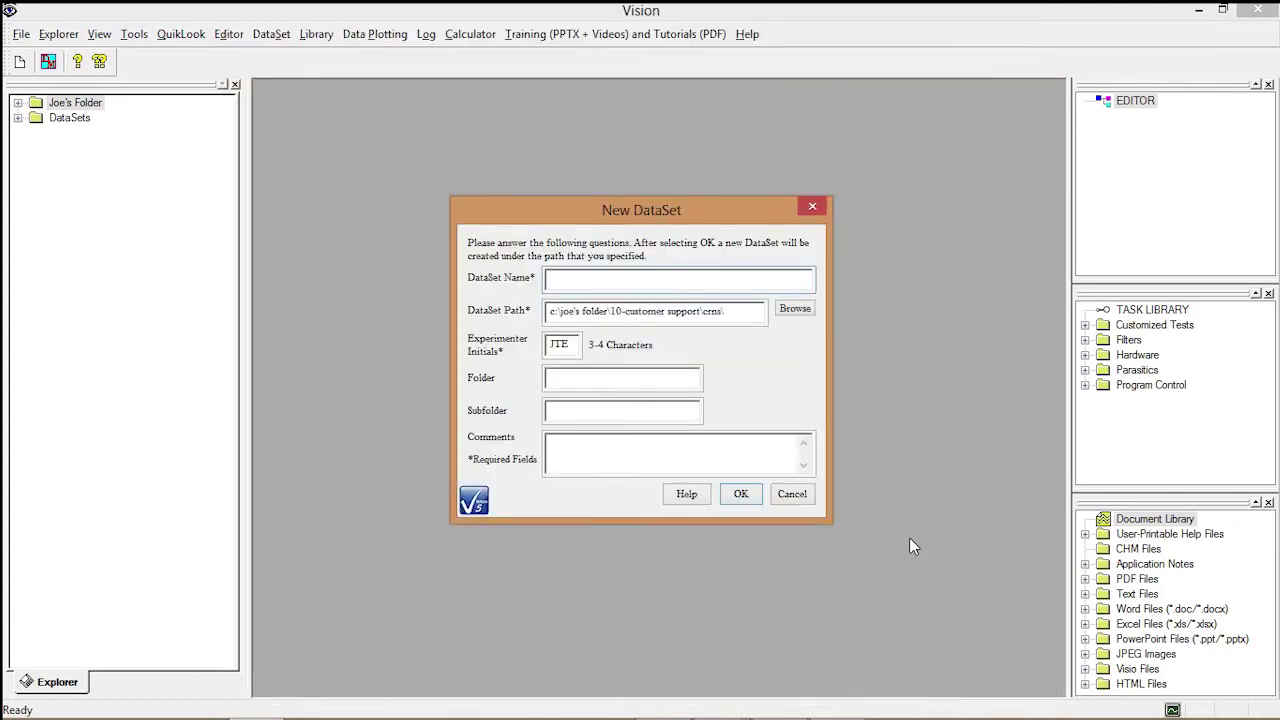
pyautogui.write('Demo AFM Reference 12_')
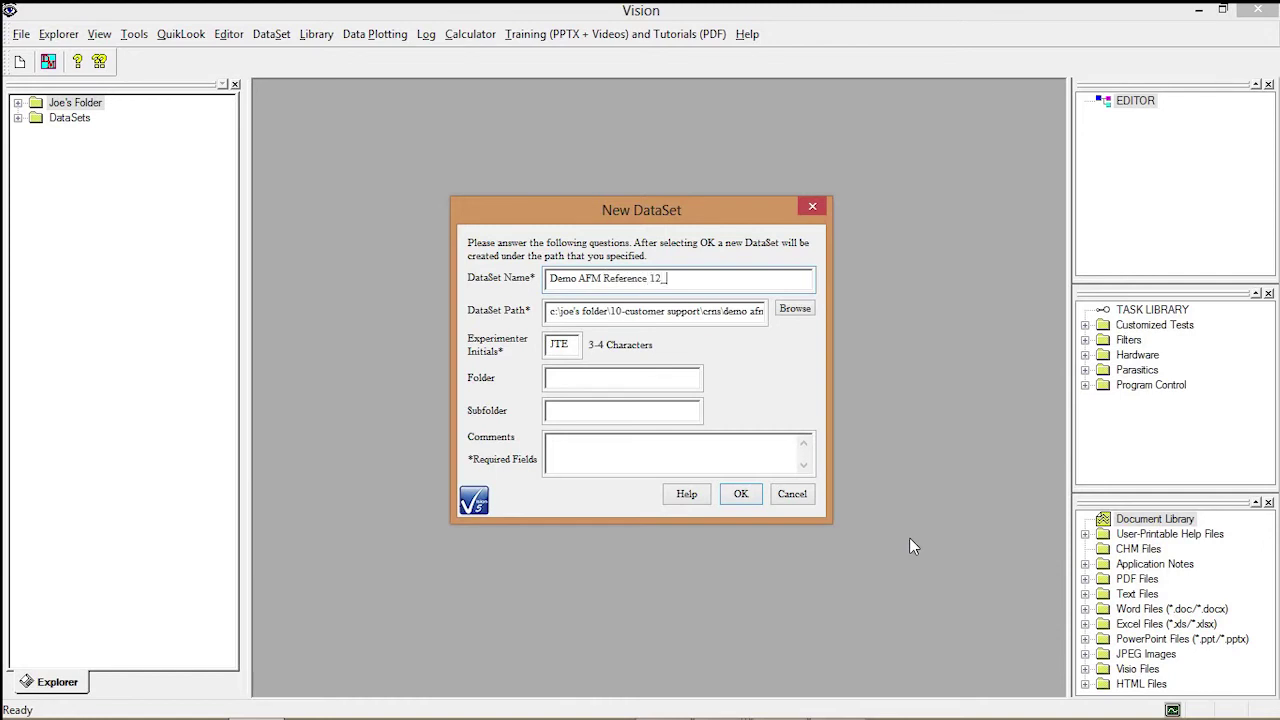
pyautogui.write('13_2013')
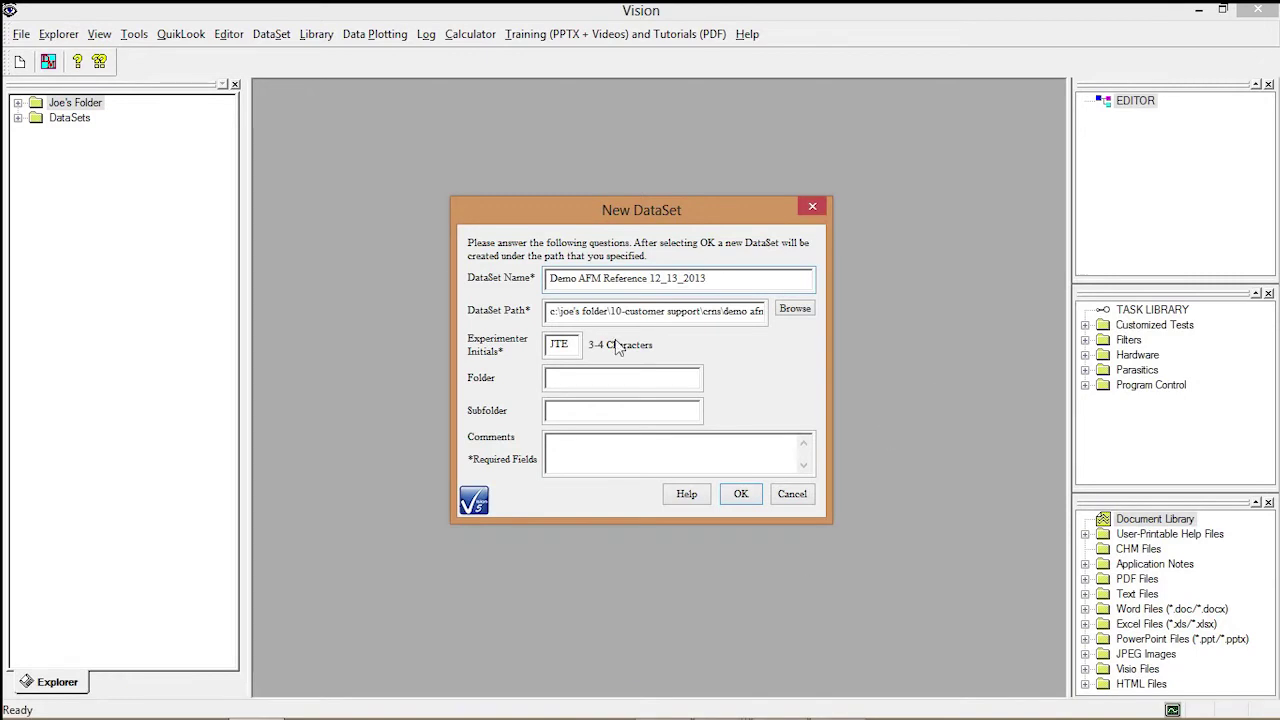
pyautogui.click(746, 493)
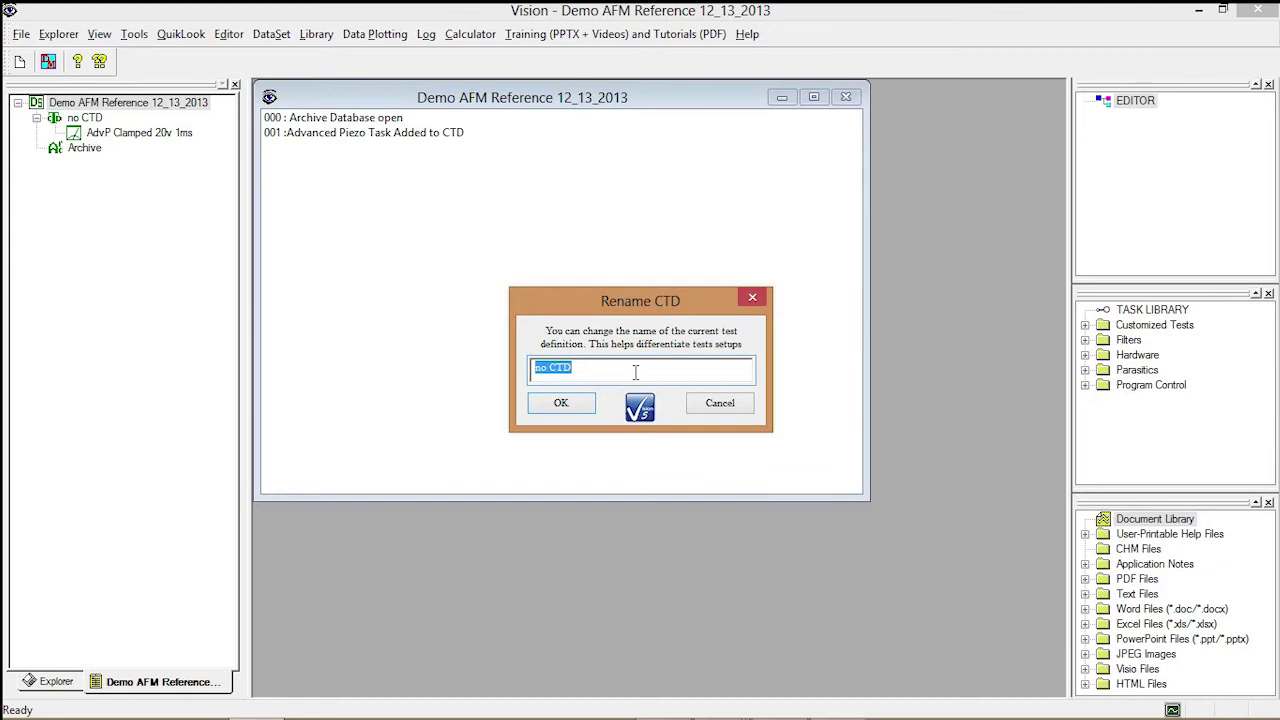
# - Rename the current test definition as "Clamped AdvP 20v 1ms"
pyautogui.write('Clamped AdvP 20v 1ms')
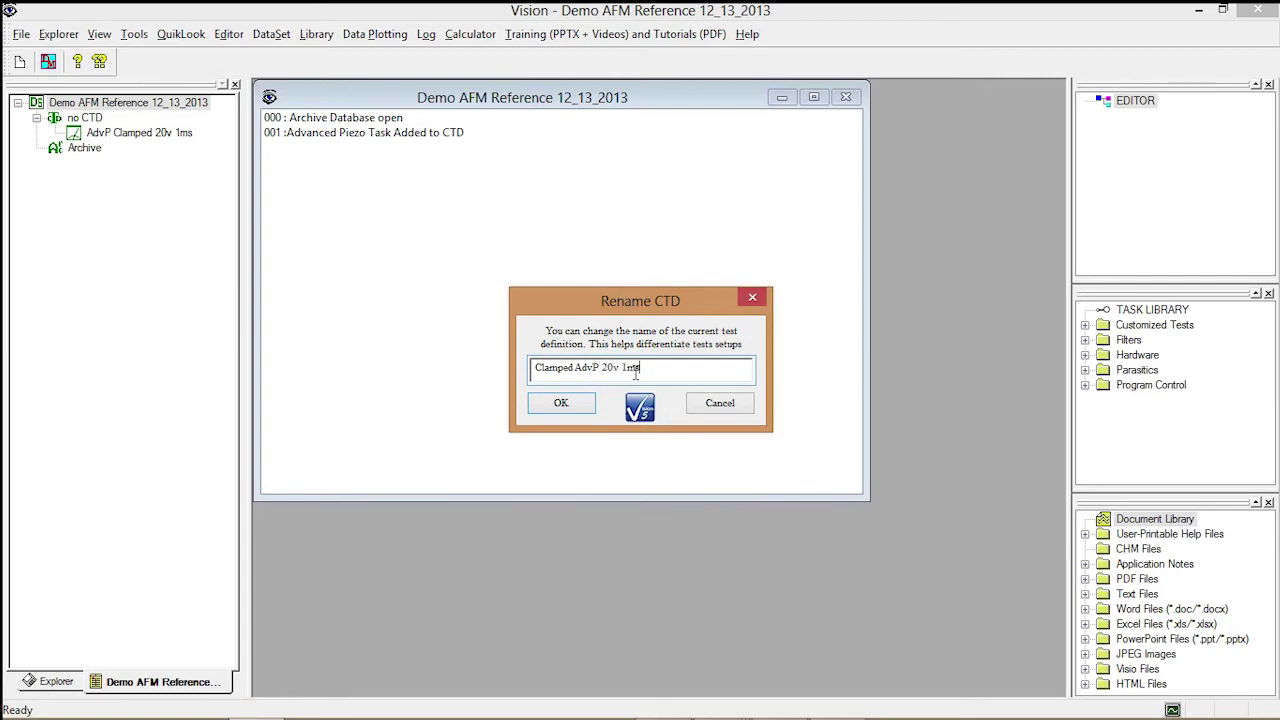
pyautogui.click(563, 404)
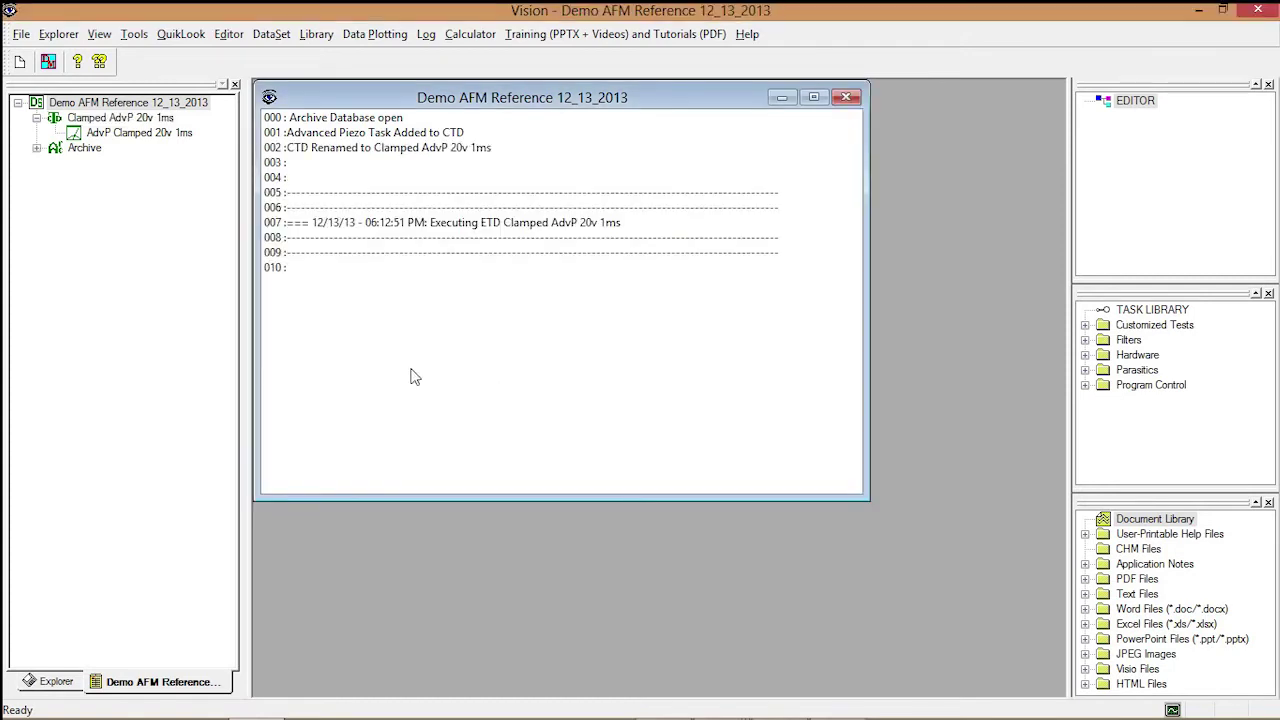
# - Review the archived "AdvP Clamped 20v 1ms" response plot in the DataSet's experiment data and close it
pyautogui.click(36, 148)
pyautogui.click(55, 163)
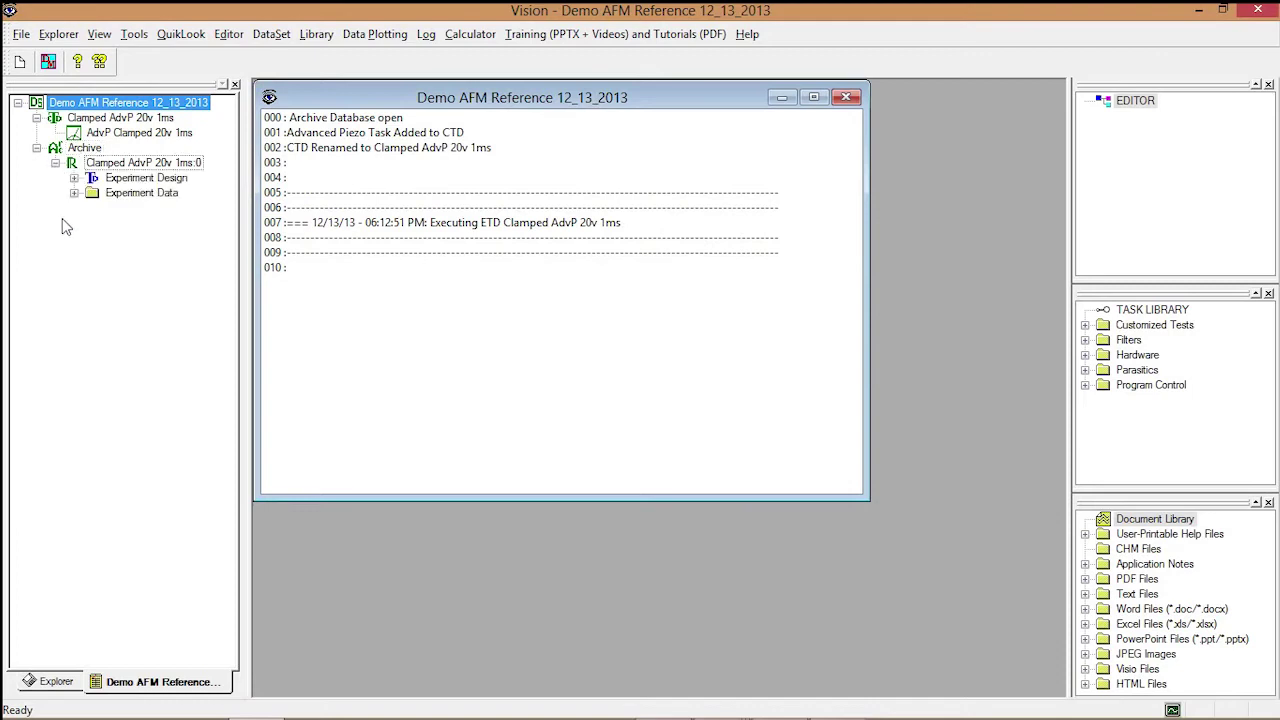
pyautogui.click(74, 193)
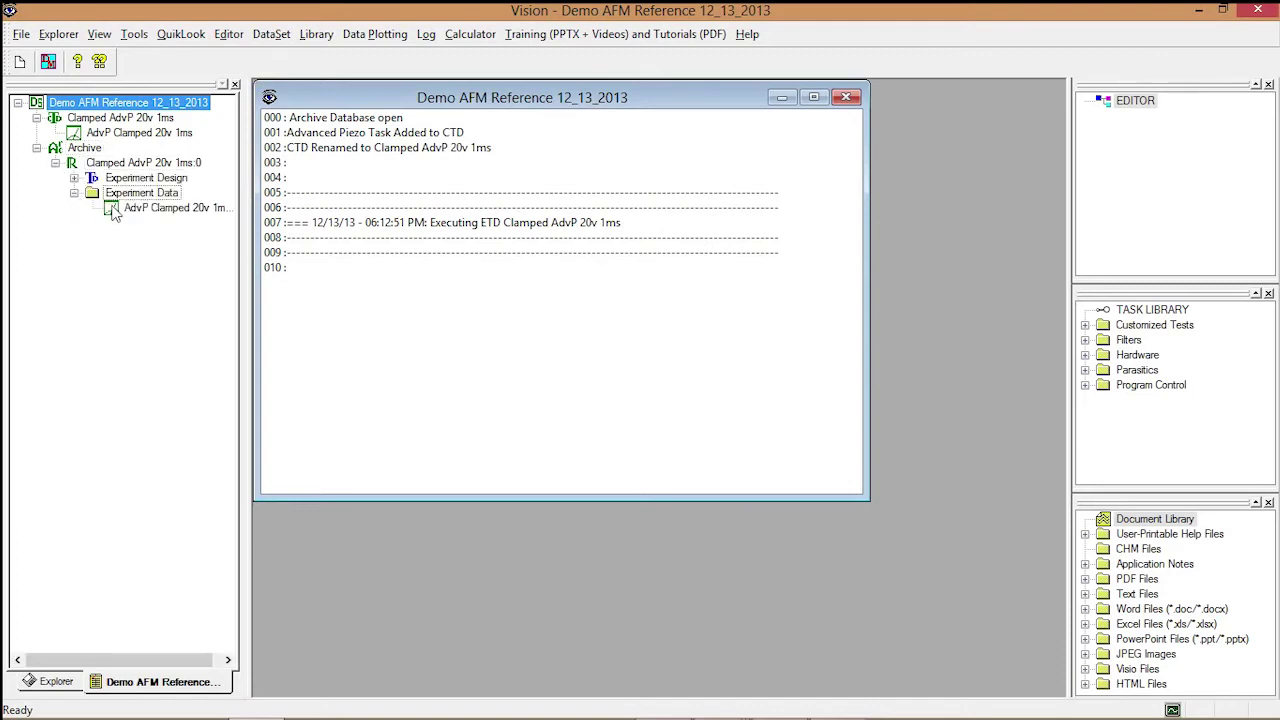
pyautogui.doubleClick(113, 210)
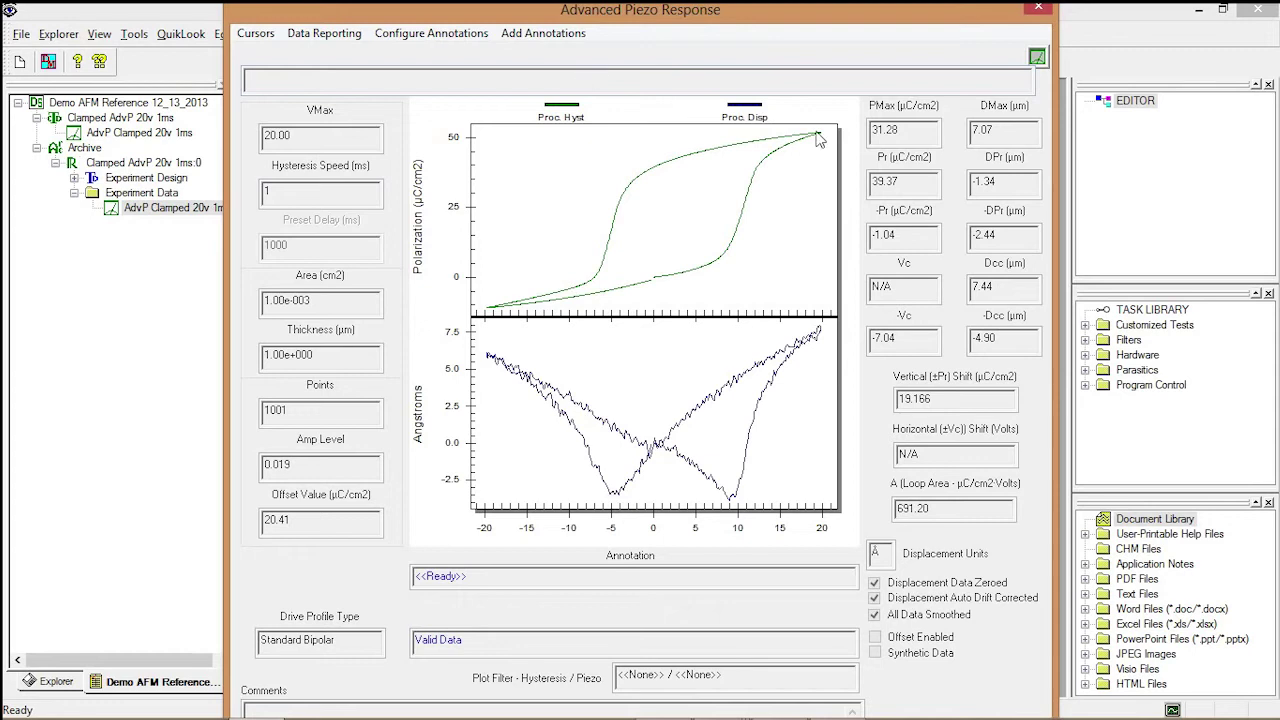
pyautogui.click(1039, 12)
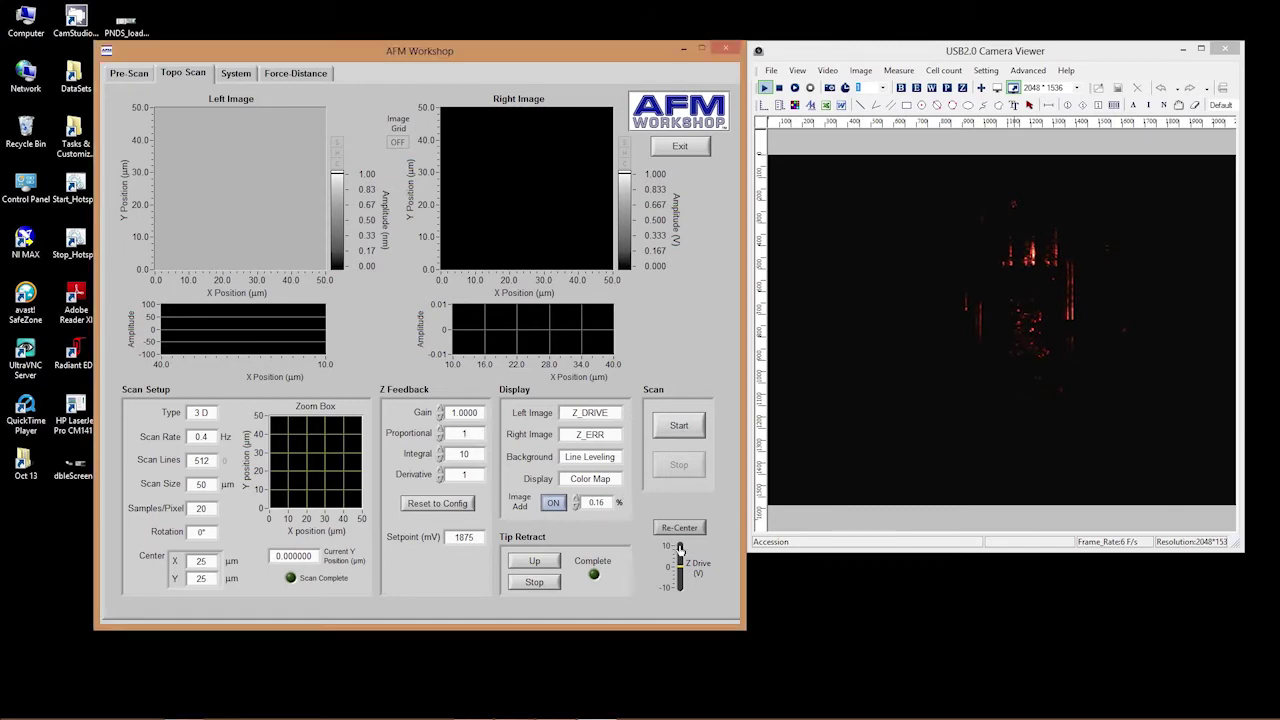
# - In AFM Workshop, set the Z feedback gains to Proportional 100, Integral 1000 and Derivative 100
pyautogui.write('00')
pyautogui.click(481, 455)
pyautogui.write('00')
pyautogui.click(466, 475)
pyautogui.write('00')
pyautogui.rightClick(478, 485)
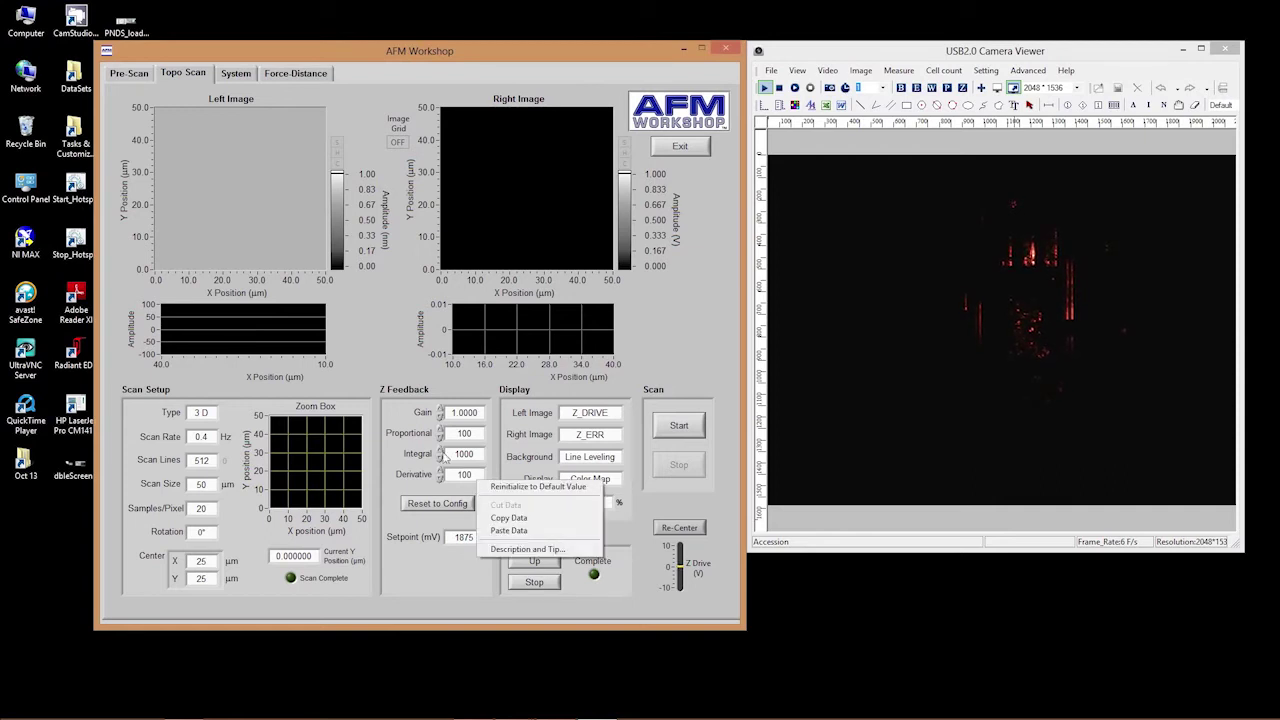
pyautogui.click(497, 454)
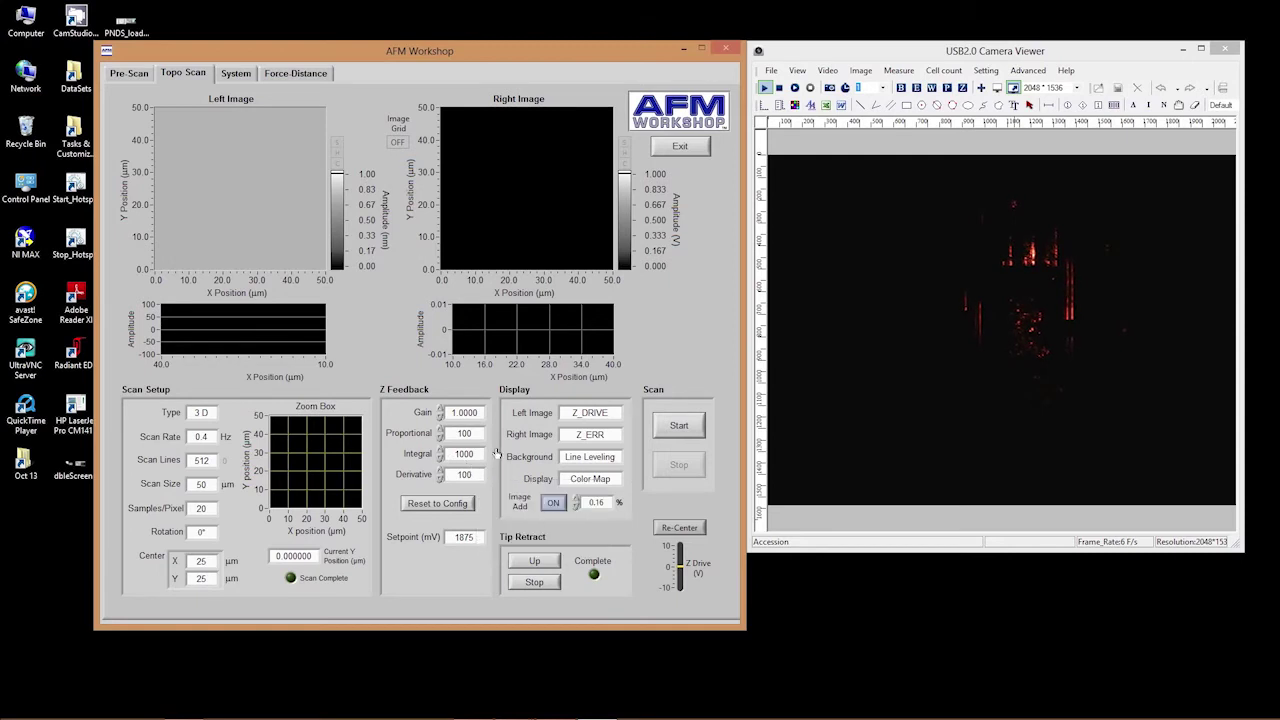
# - Retract the AFM tip from the sample and rerun the automated tip approach to bring it back into feedback
pyautogui.click(536, 563)
pyautogui.click(524, 558)
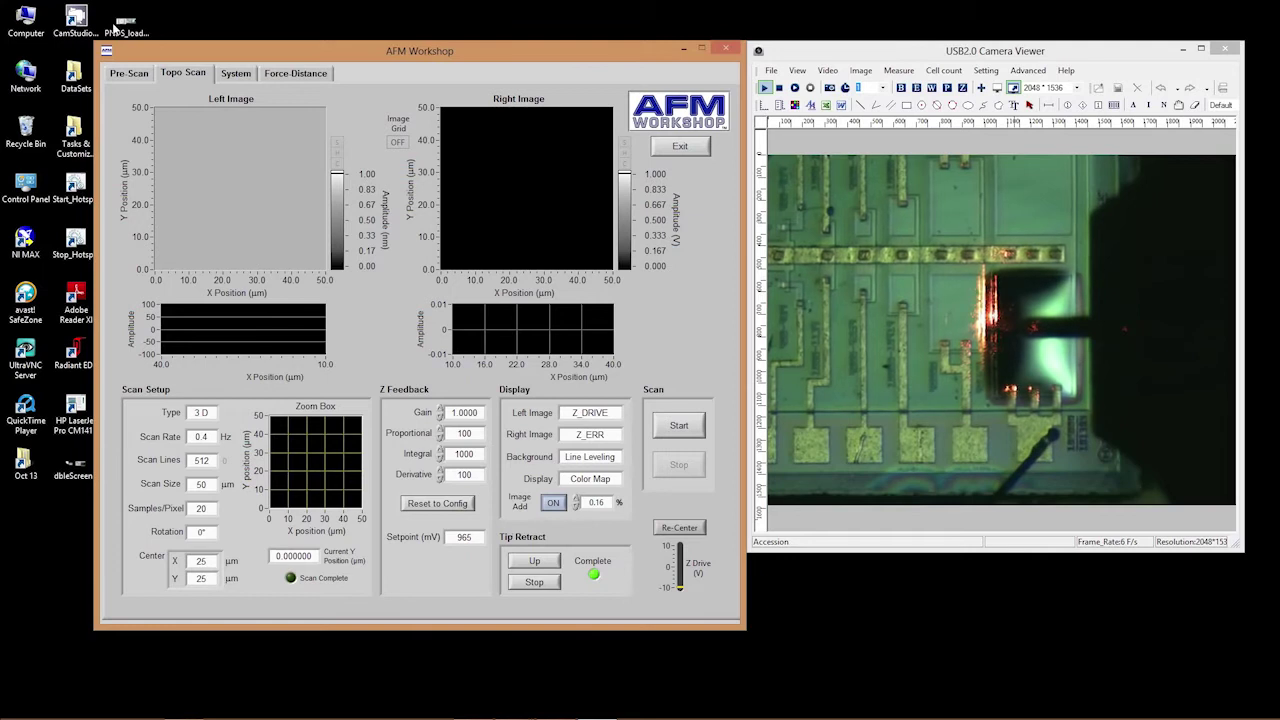
pyautogui.click(137, 76)
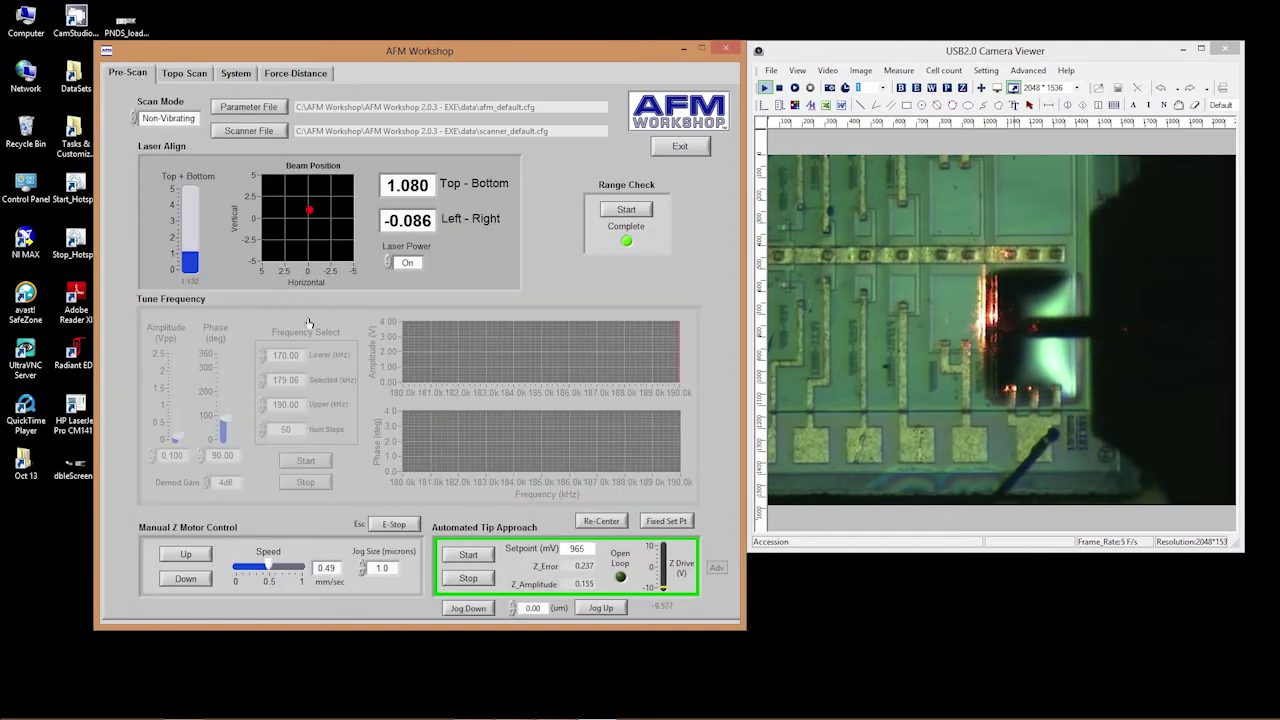
pyautogui.click(196, 78)
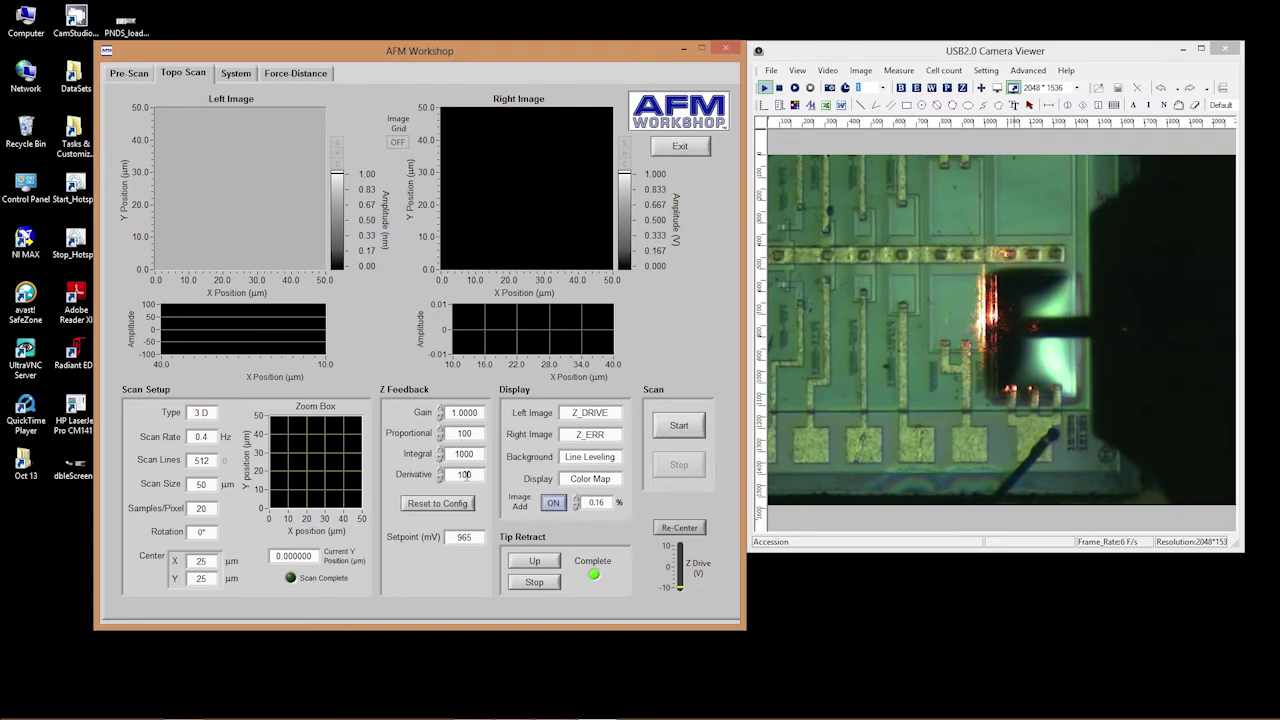
pyautogui.click(130, 73)
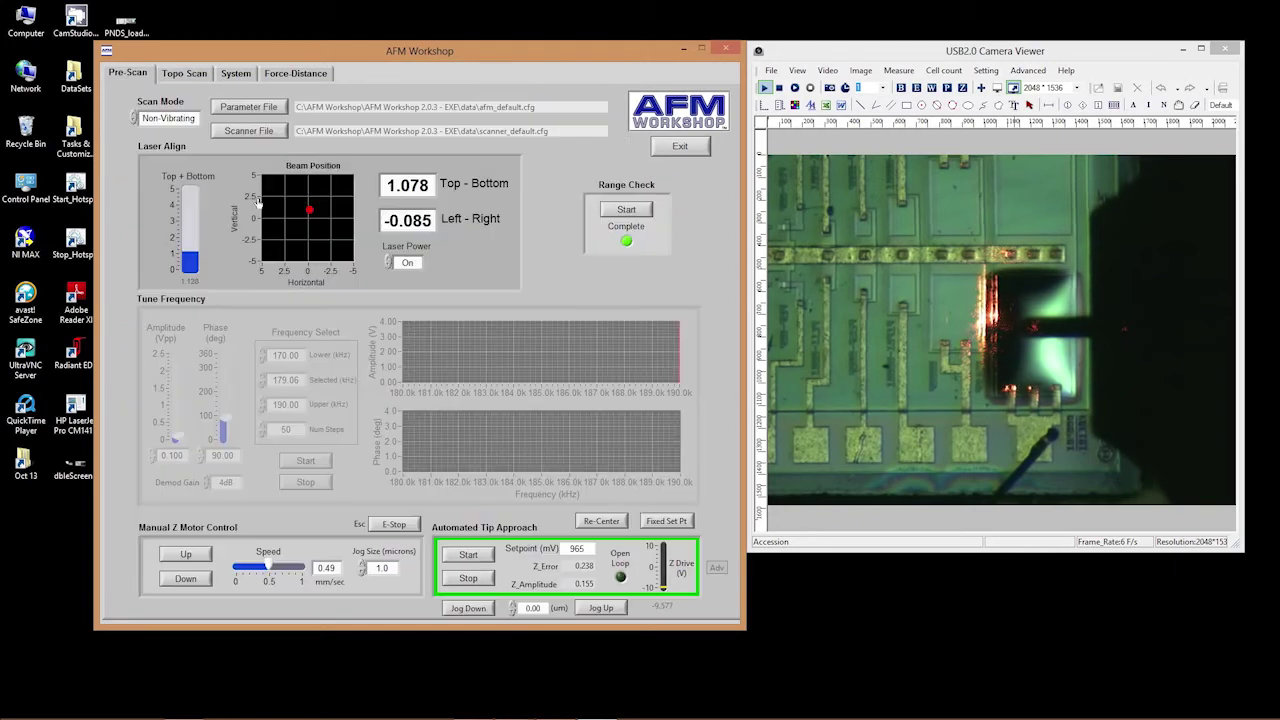
pyautogui.click(470, 556)
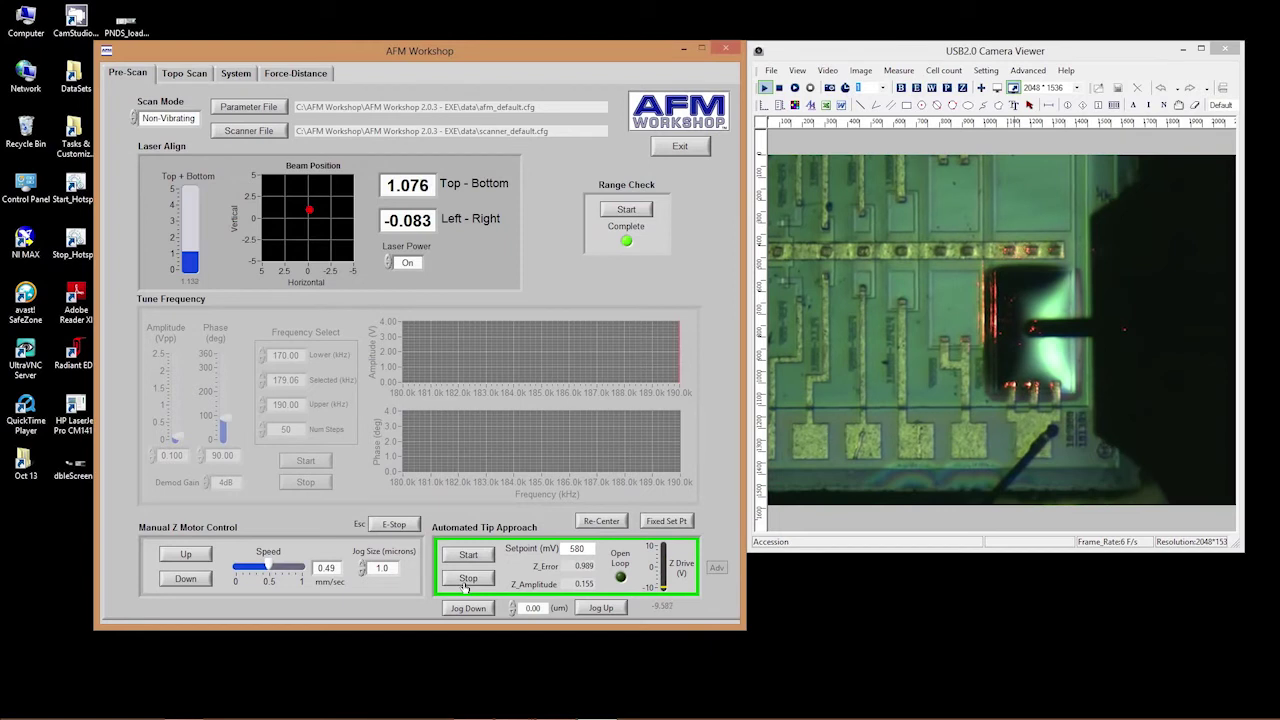
pyautogui.click(469, 557)
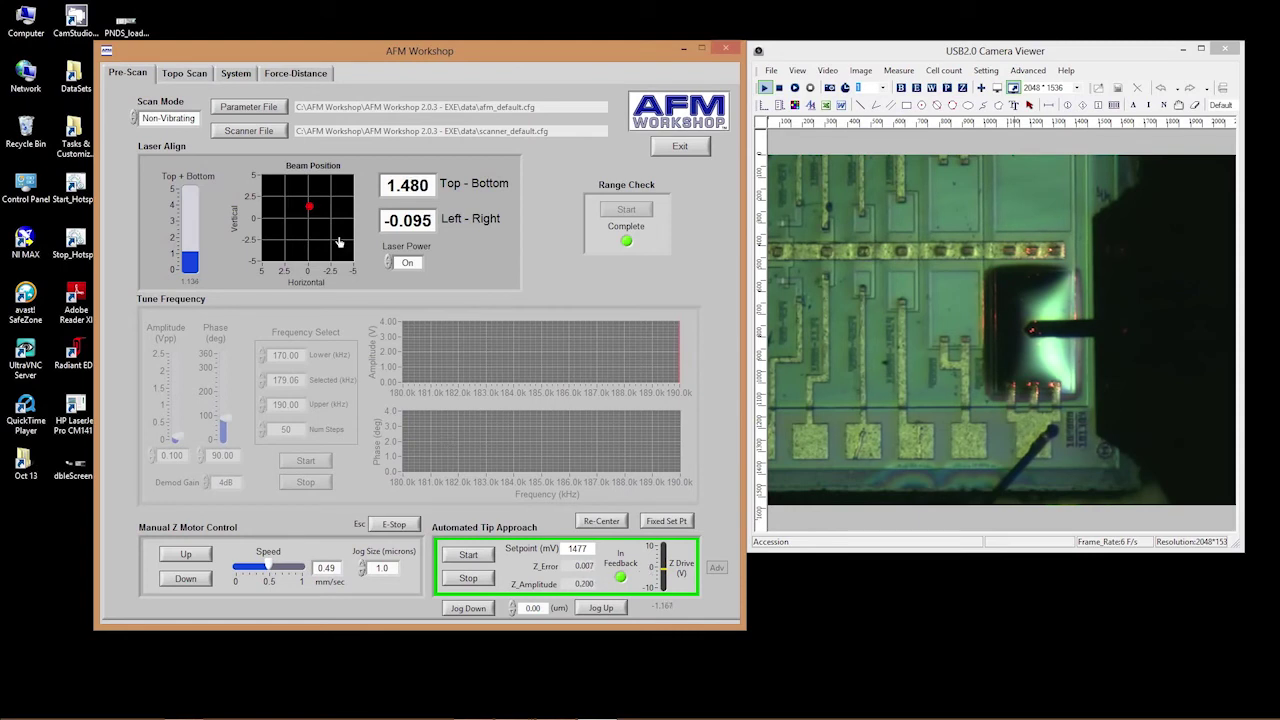
# - Try the Z feedback Proportional gain at 10 and 100, and settle on 30
pyautogui.click(190, 78)
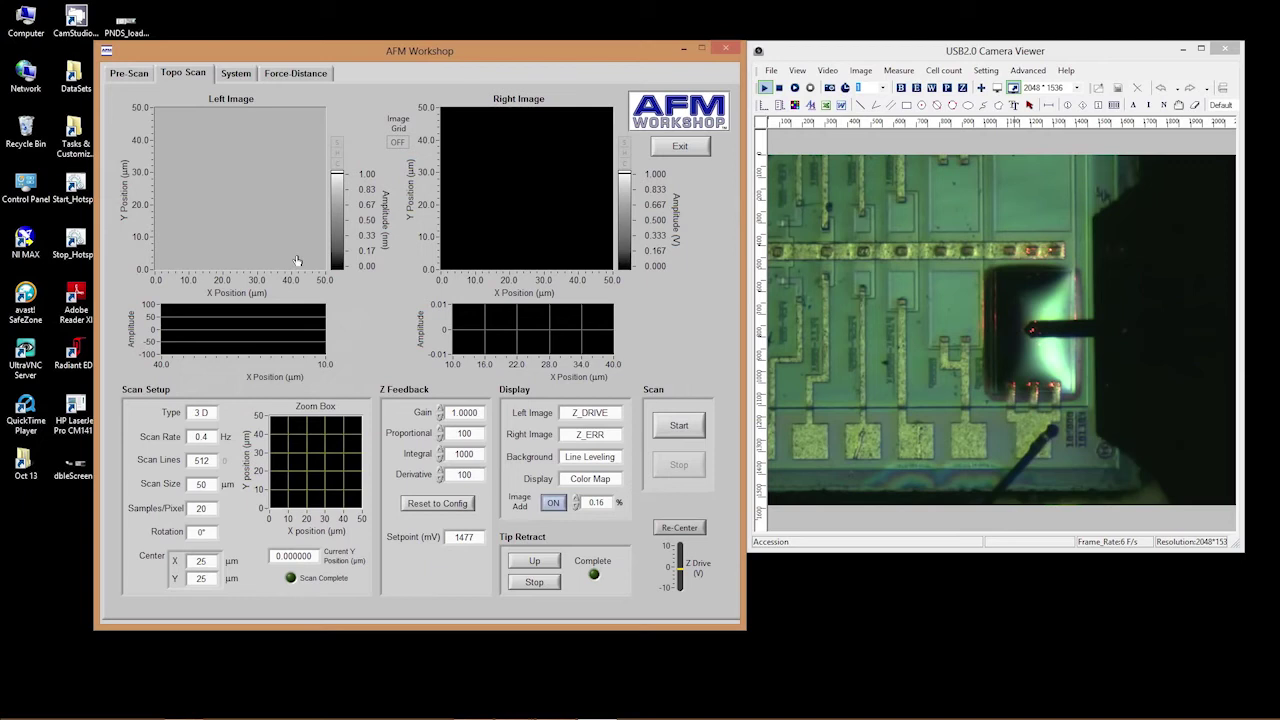
pyautogui.click(130, 74)
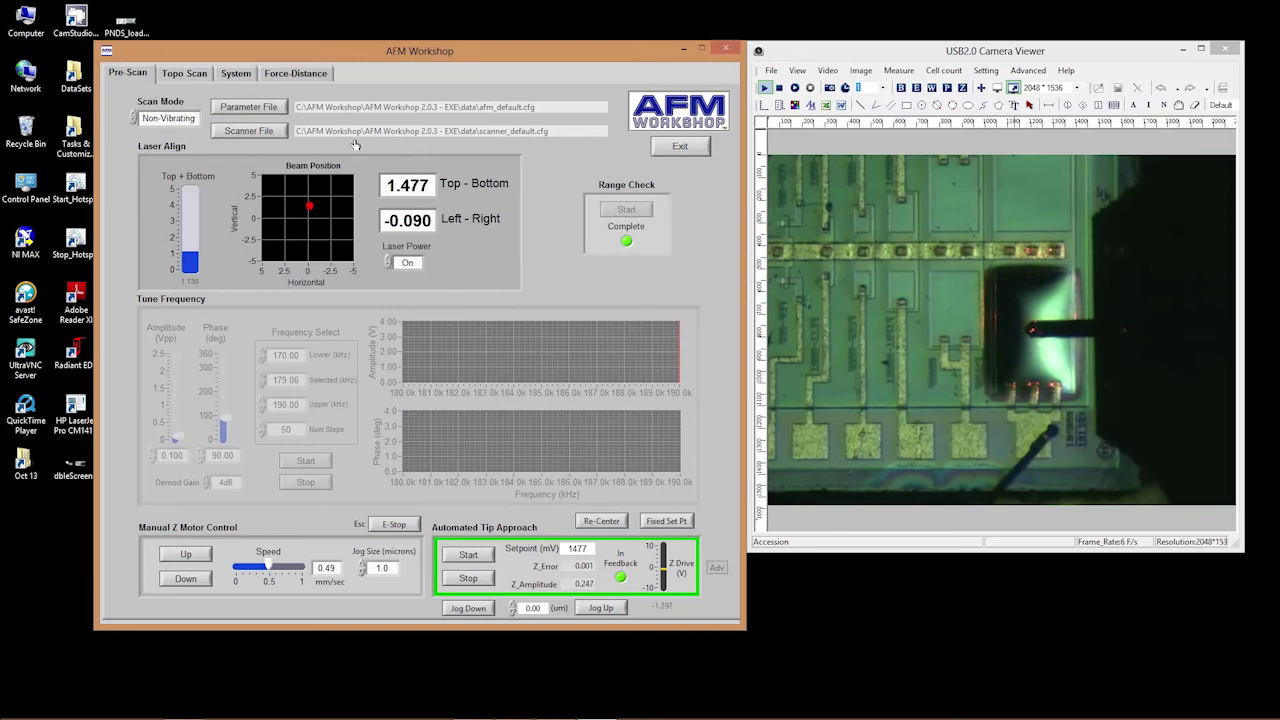
pyautogui.click(198, 78)
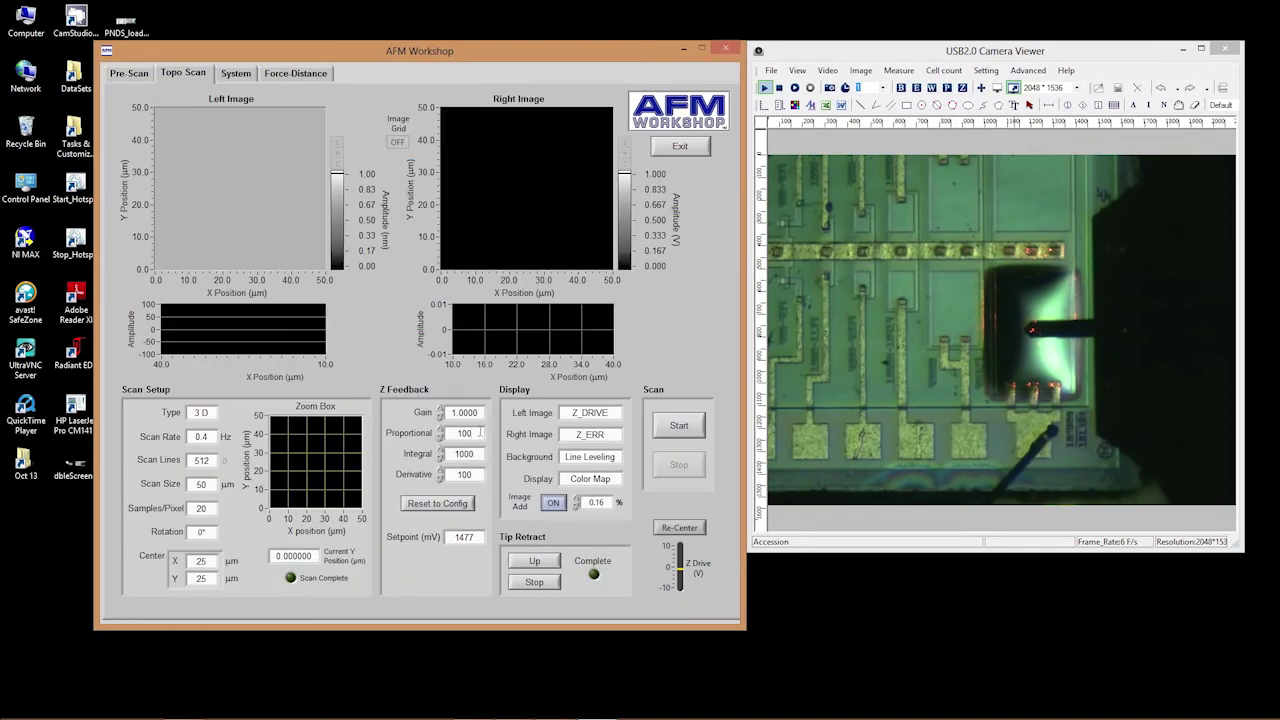
pyautogui.click(479, 432)
pyautogui.press('BackSpace')
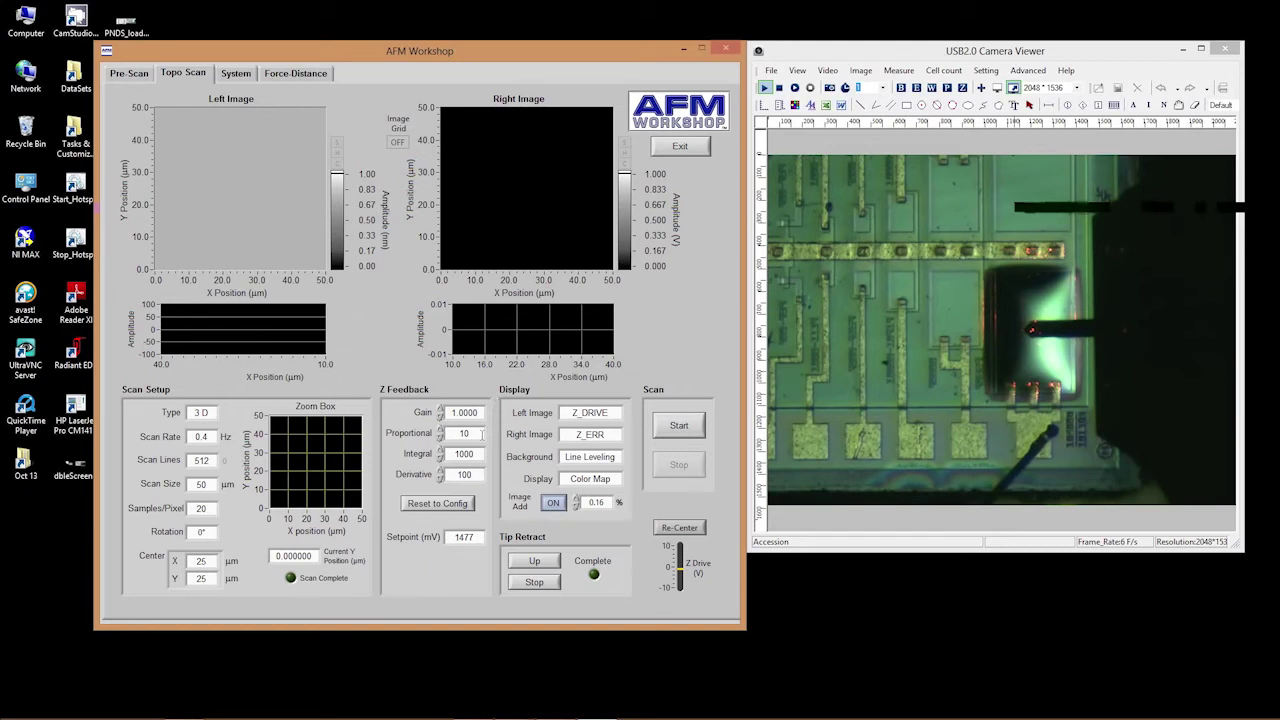
pyautogui.write('0')
pyautogui.press('BackSpace')
pyautogui.click(479, 433)
pyautogui.write('0')
pyautogui.click(516, 438)
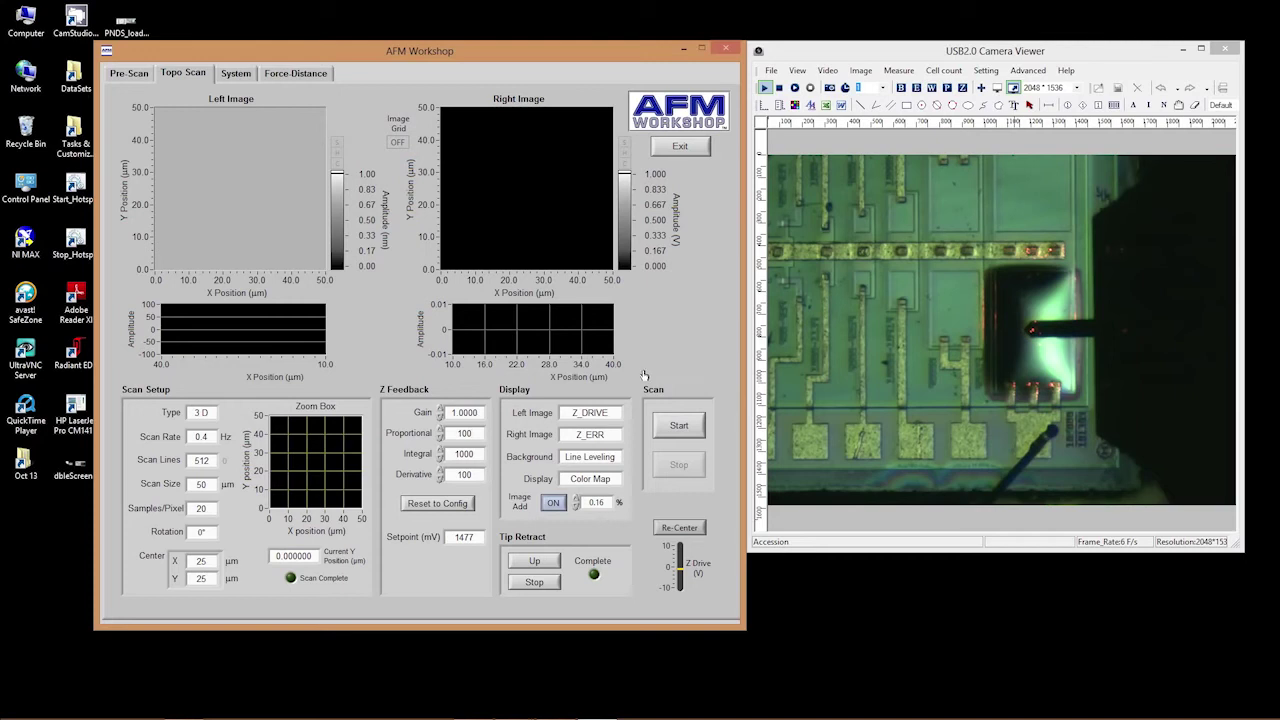
pyautogui.click(484, 438)
pyautogui.press('BackSpace')
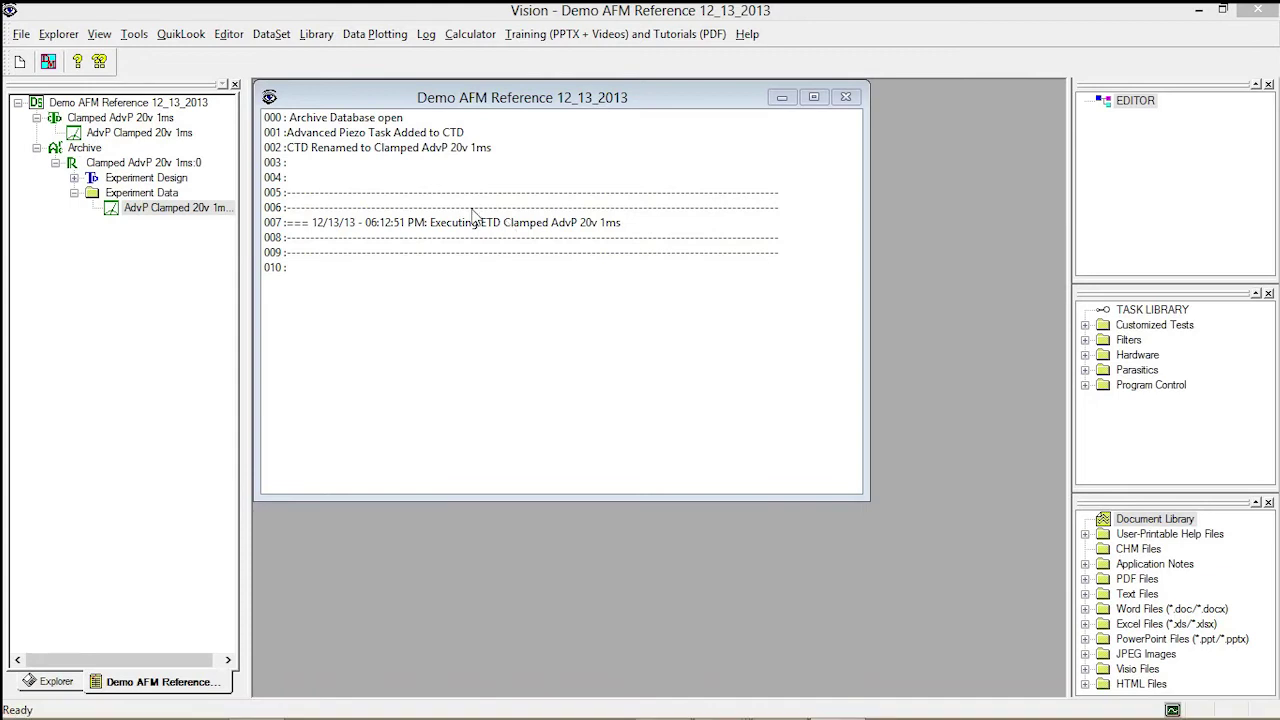
# - In Vision, start a Hysteresis QuikLook measurement and set the hysteresis period to 1000 ms
pyautogui.click(180, 33)
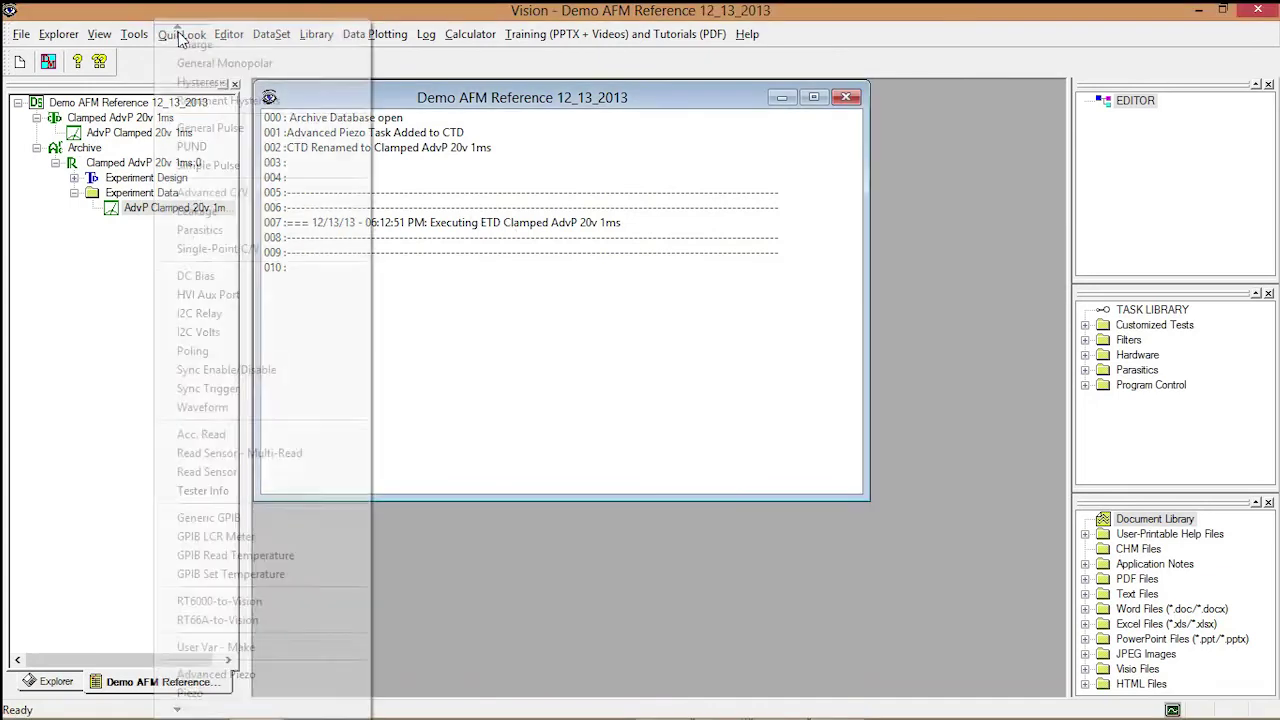
pyautogui.click(202, 91)
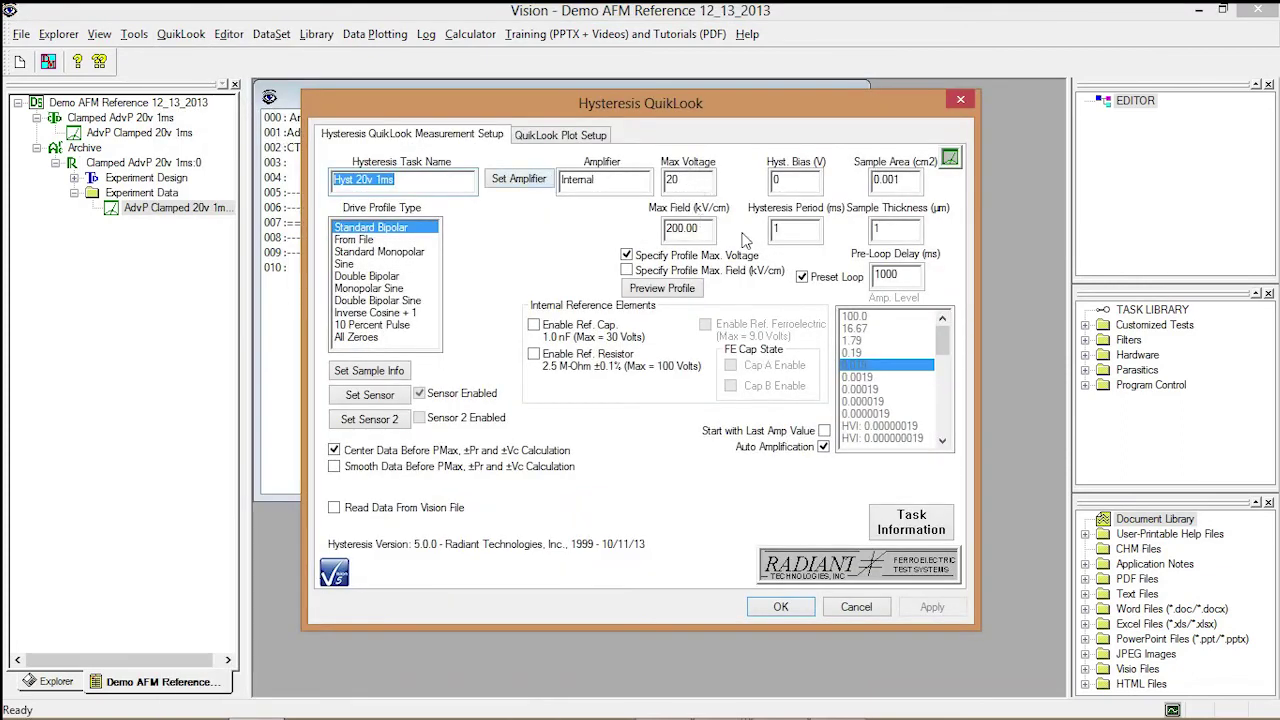
pyautogui.click(791, 233)
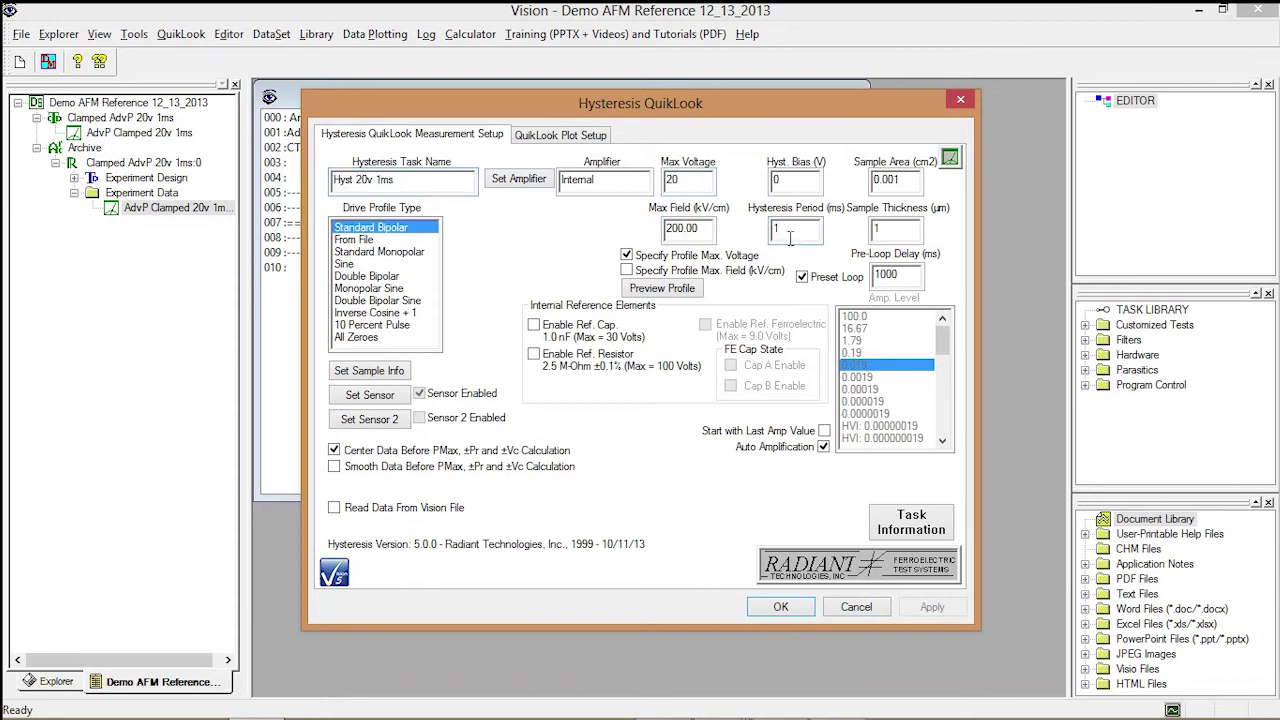
pyautogui.write('000')
# - Open the hysteresis task's sensor configuration and replace the Sensor Scale value with a minus sign
pyautogui.click(372, 397)
pyautogui.moveTo(481, 355); pyautogui.dragTo(446, 357)
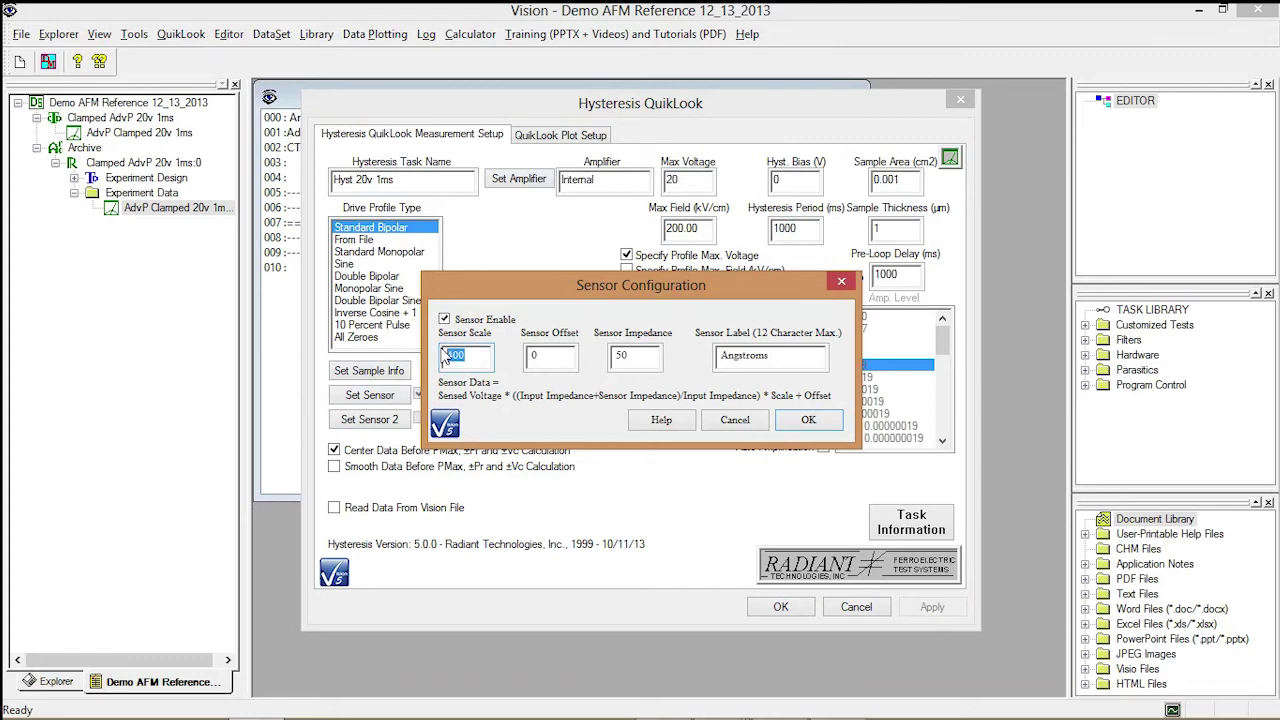
pyautogui.press('BackSpace')
pyautogui.write('-')
# - Open Calculator beside the AFM Workshop system parameters and multiply the Z HV Gain of 15 by 500
pyautogui.moveTo(200, 716)
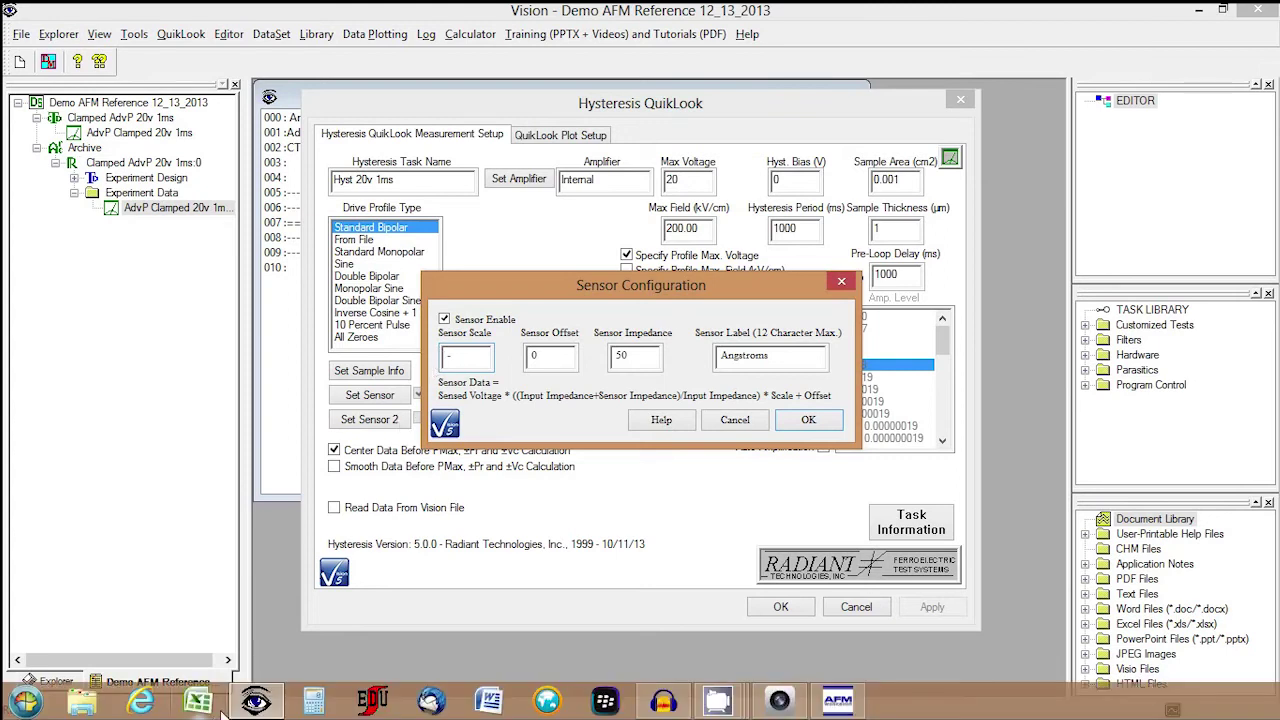
pyautogui.click(316, 705)
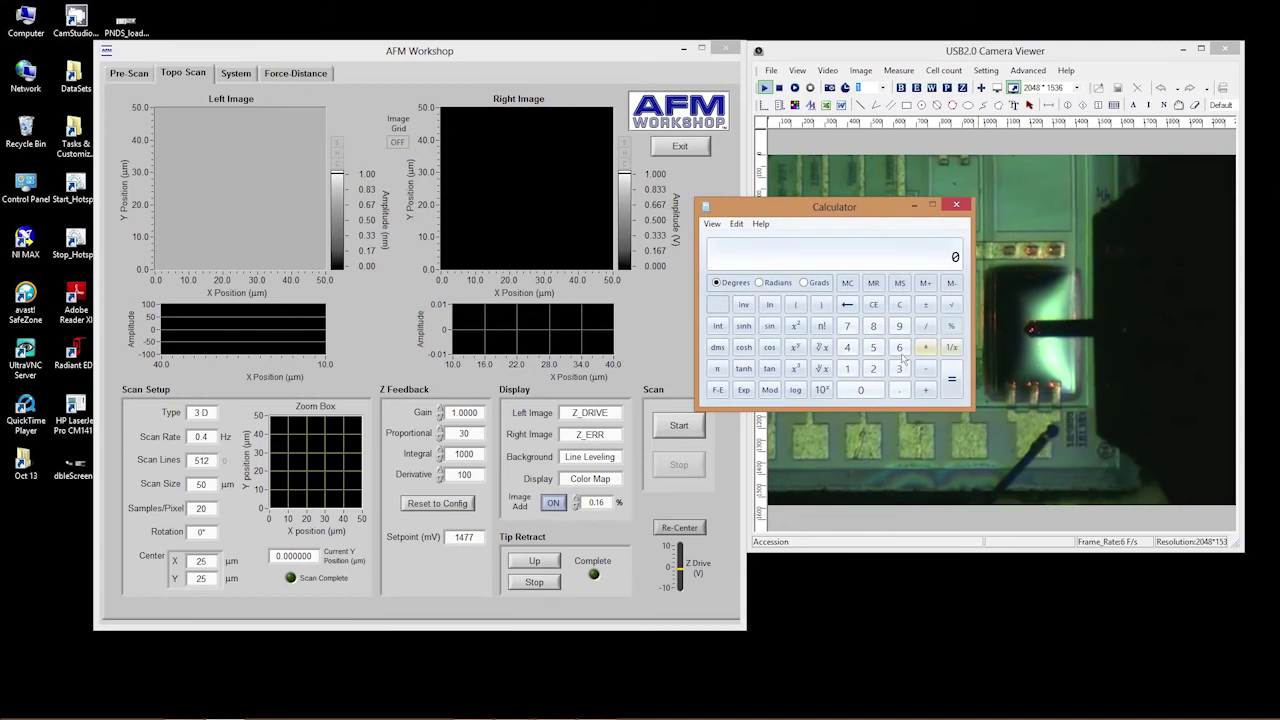
pyautogui.click(235, 73)
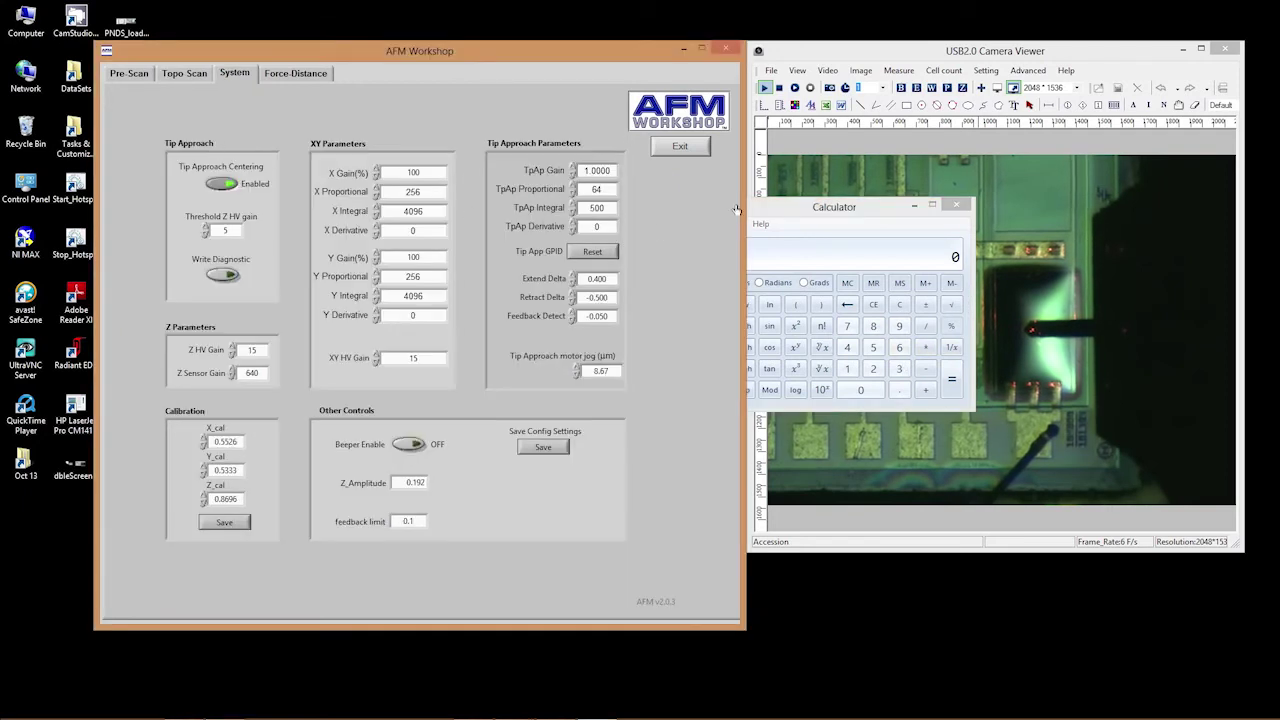
pyautogui.moveTo(772, 207); pyautogui.dragTo(843, 205)
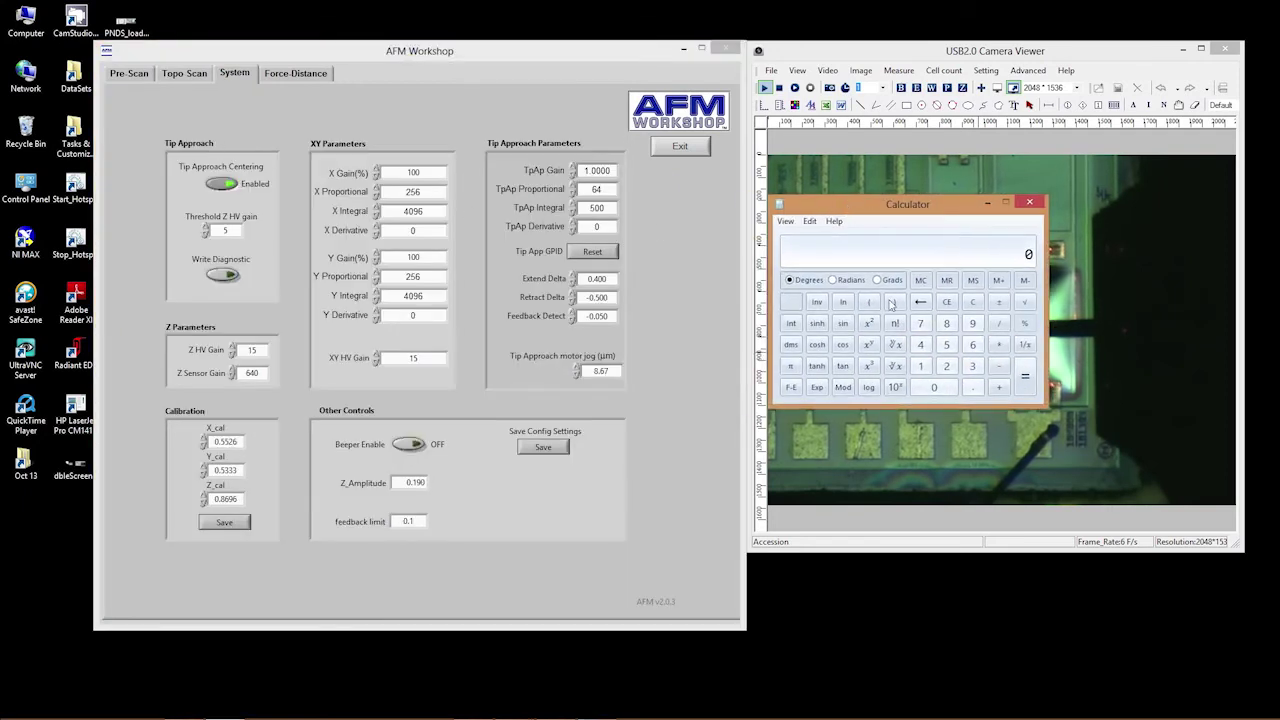
pyautogui.click(920, 366)
pyautogui.click(946, 345)
pyautogui.click(1001, 346)
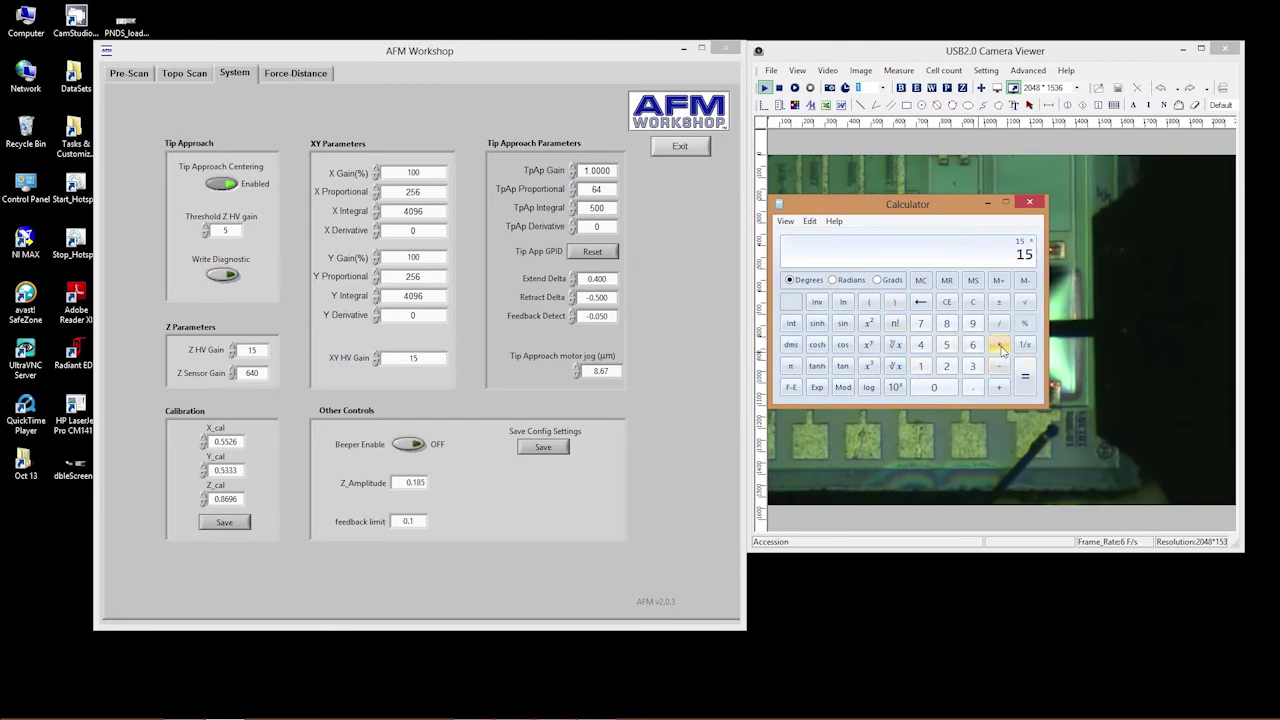
pyautogui.click(946, 345)
pyautogui.click(940, 388)
pyautogui.click(942, 388)
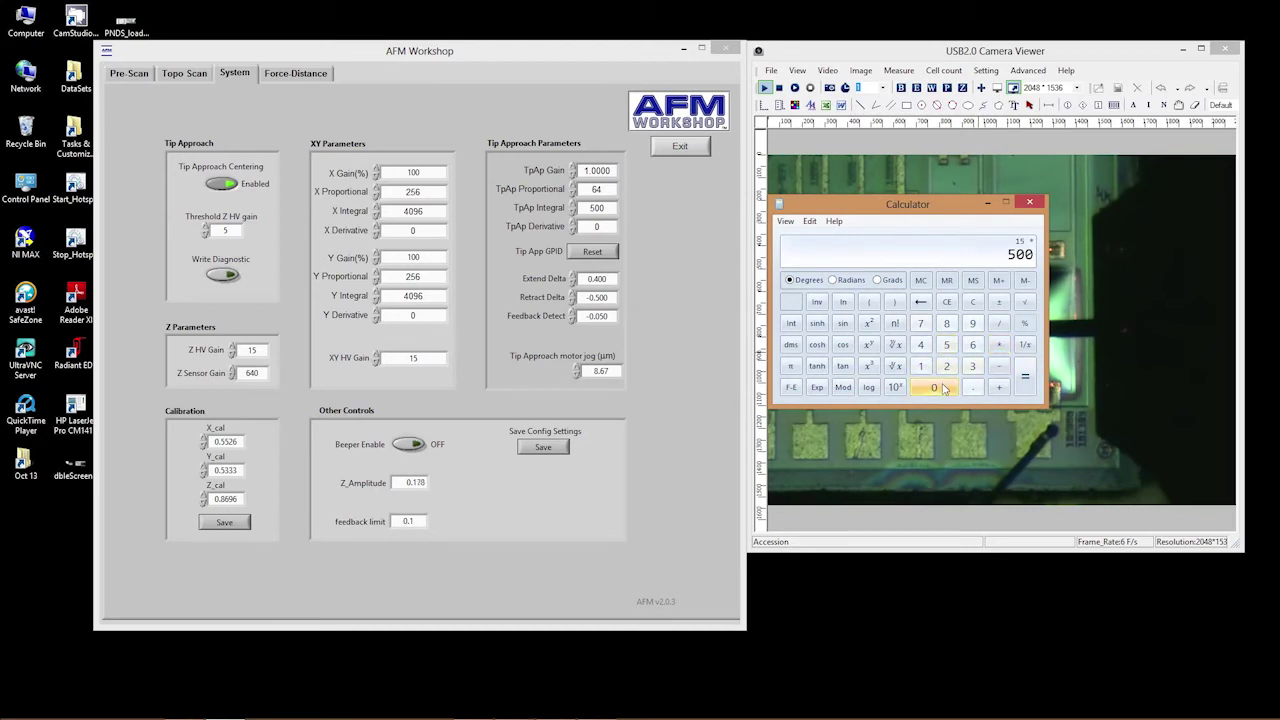
pyautogui.click(1025, 373)
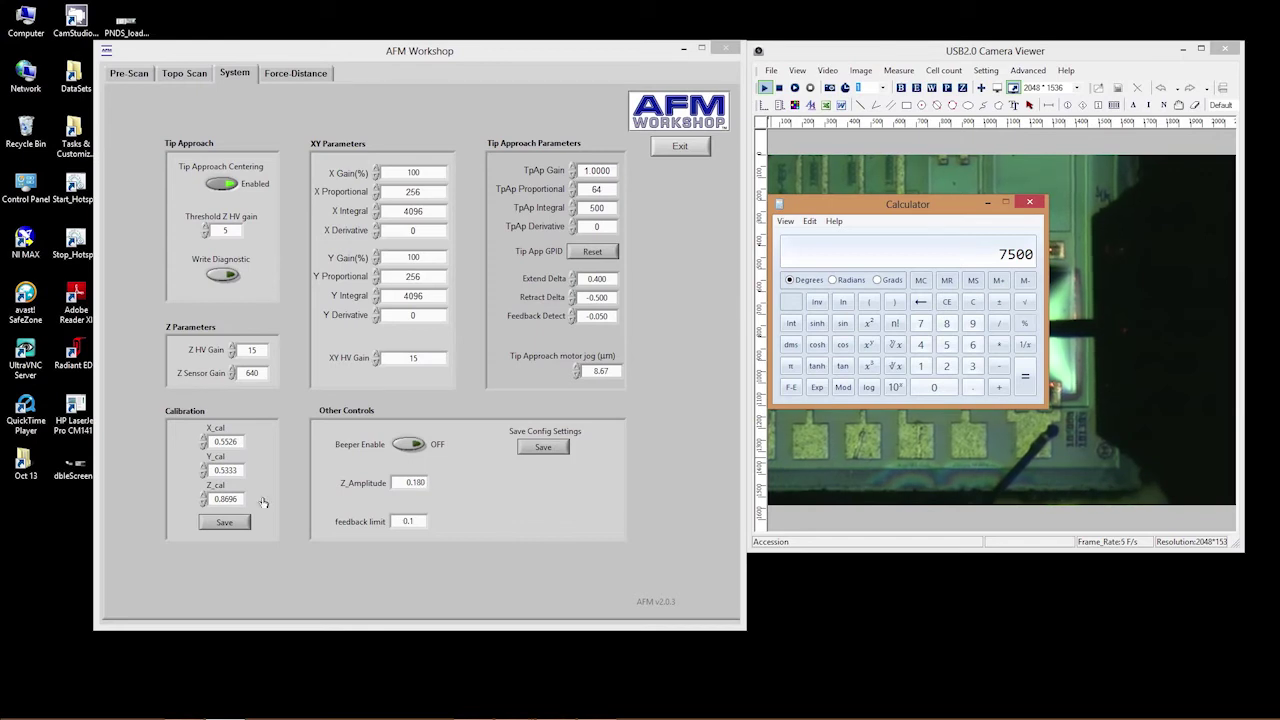
# - Multiply the calculated product by the Z_cal calibration factor 0.8696
pyautogui.click(996, 345)
pyautogui.click(972, 387)
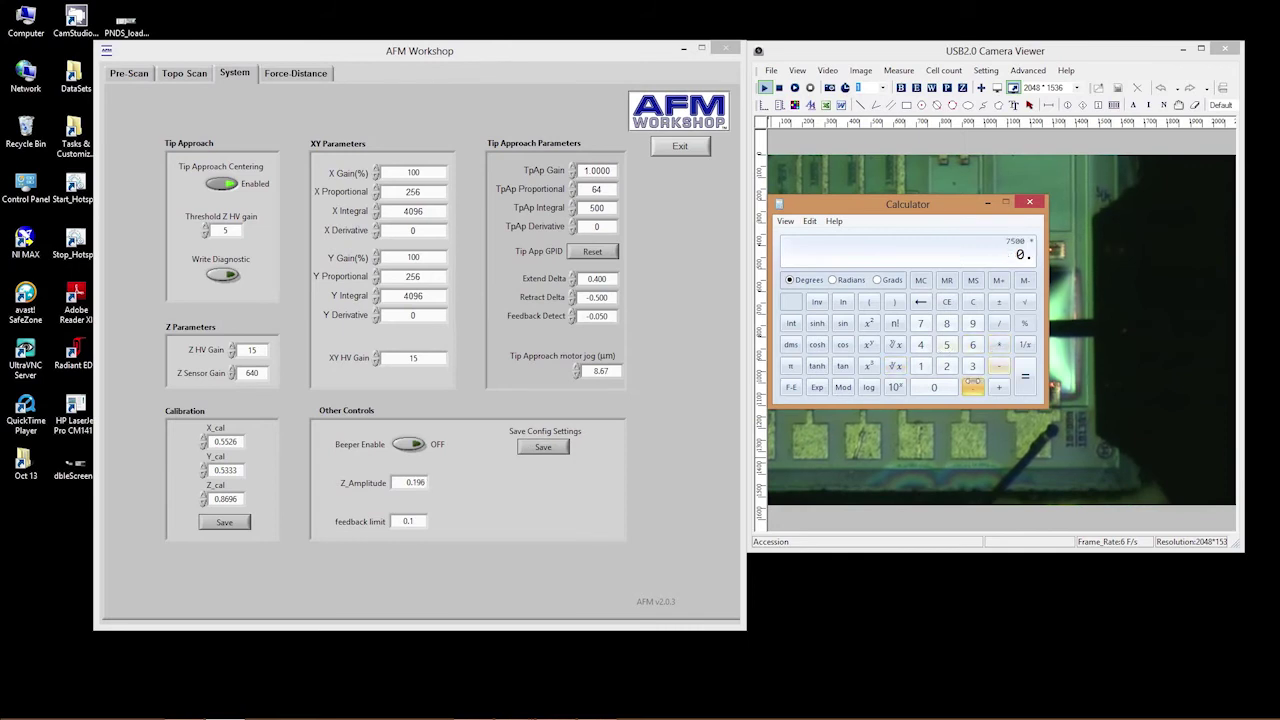
pyautogui.click(946, 323)
pyautogui.click(972, 344)
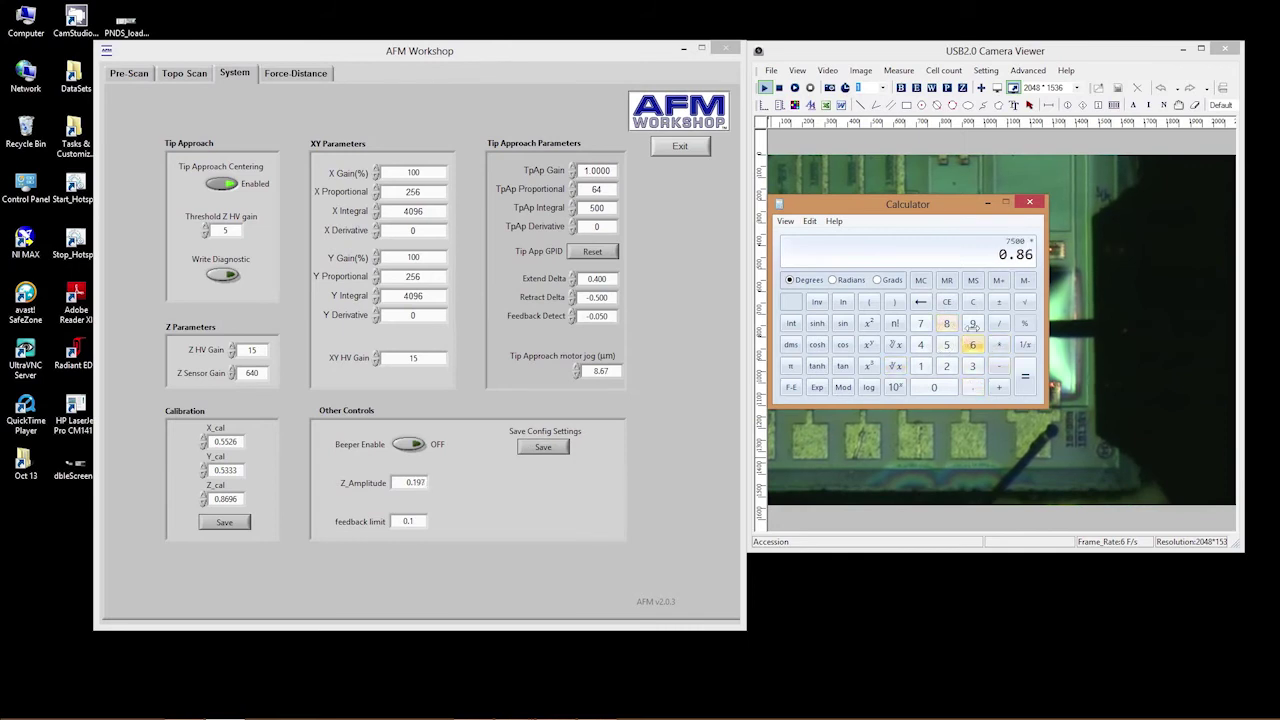
pyautogui.click(972, 323)
pyautogui.click(972, 344)
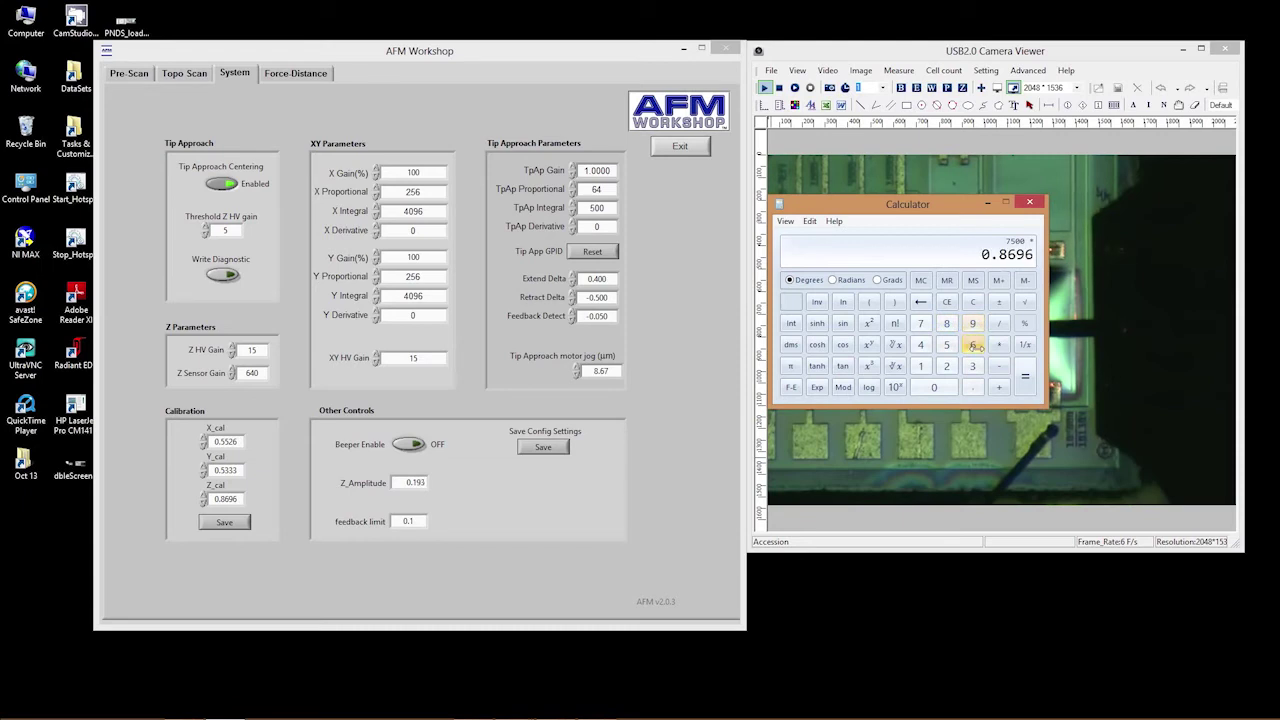
pyautogui.click(1024, 375)
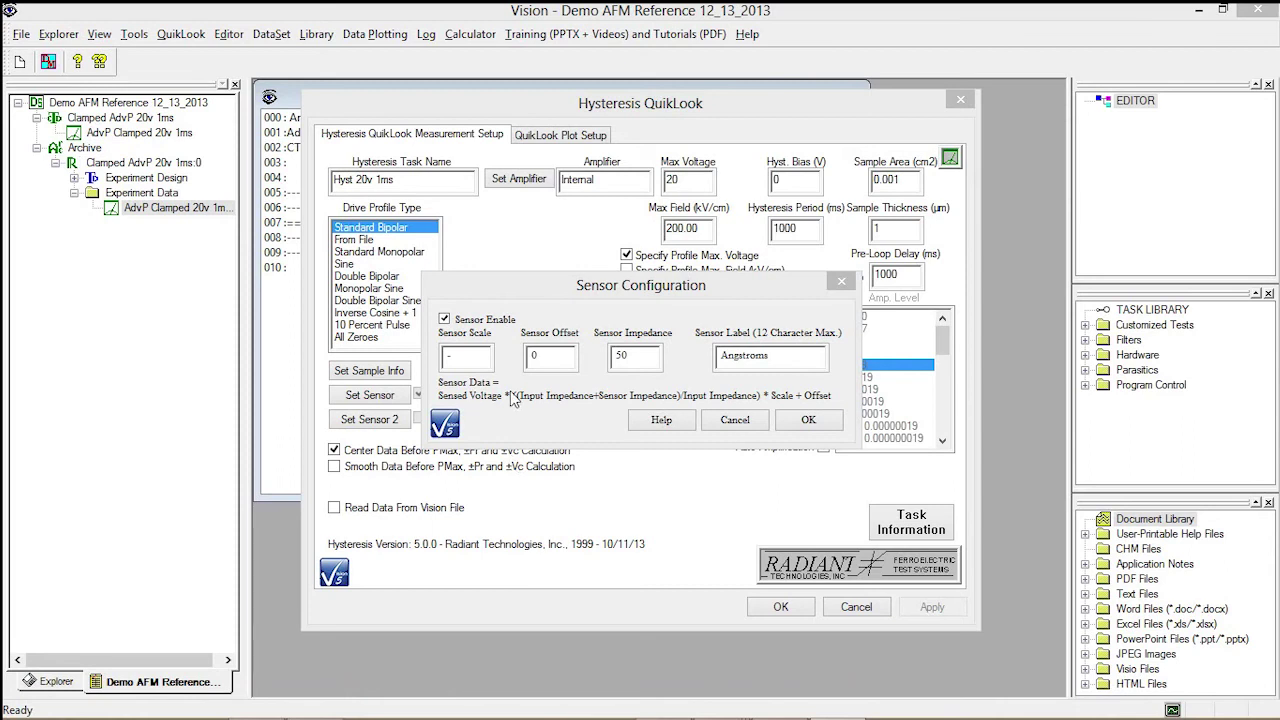
# - Set the Sensor Scale to -6522 and run the 1000 ms hysteresis measurement, closing its response without saving
pyautogui.click(473, 353)
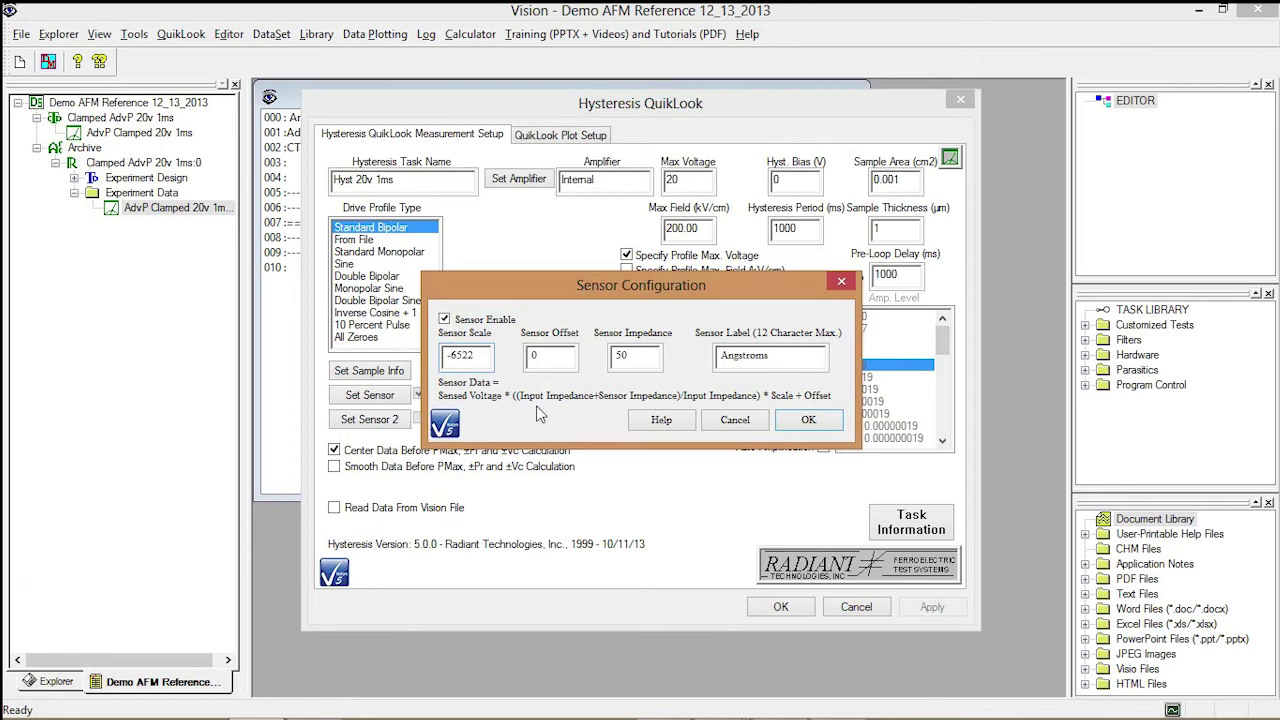
pyautogui.click(806, 422)
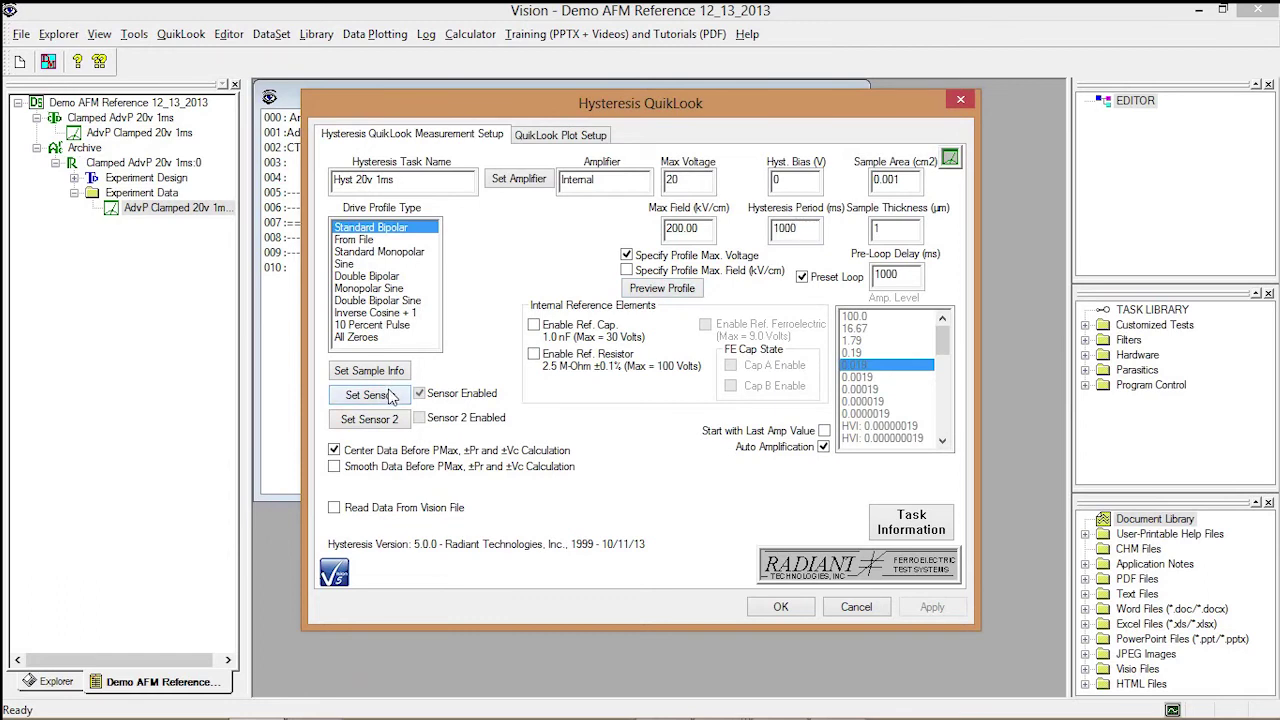
pyautogui.click(776, 612)
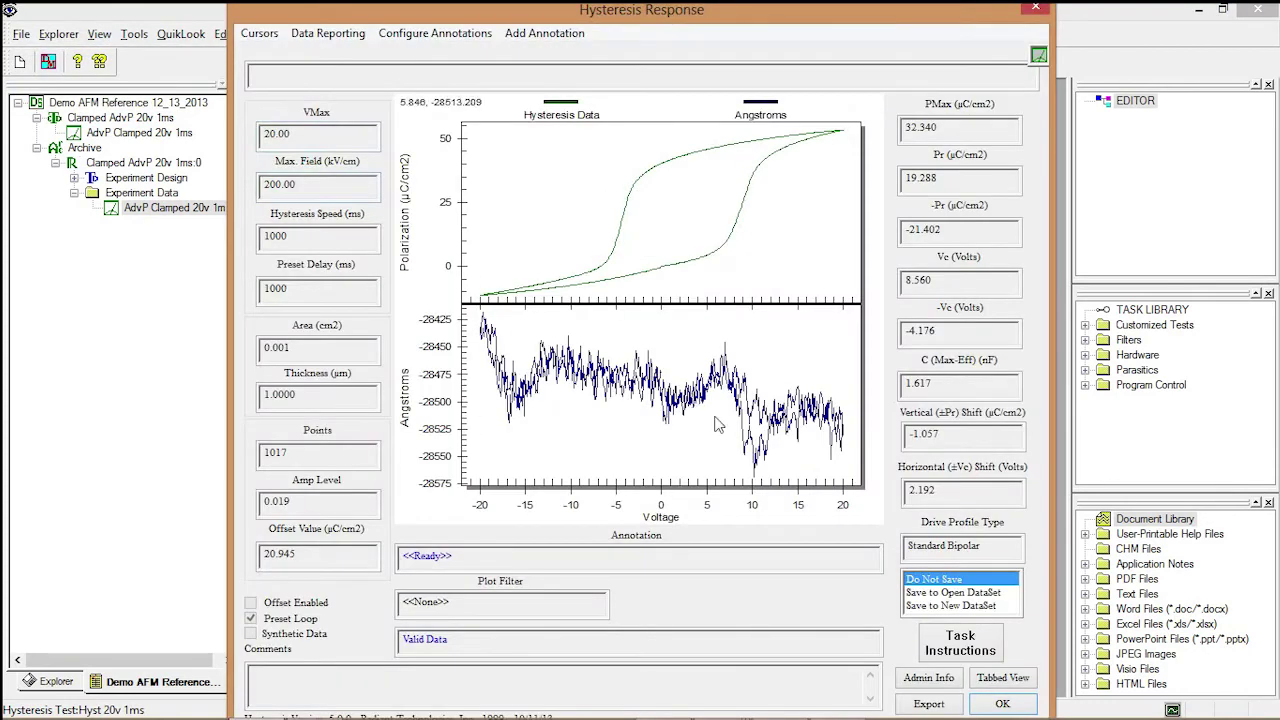
pyautogui.click(1002, 703)
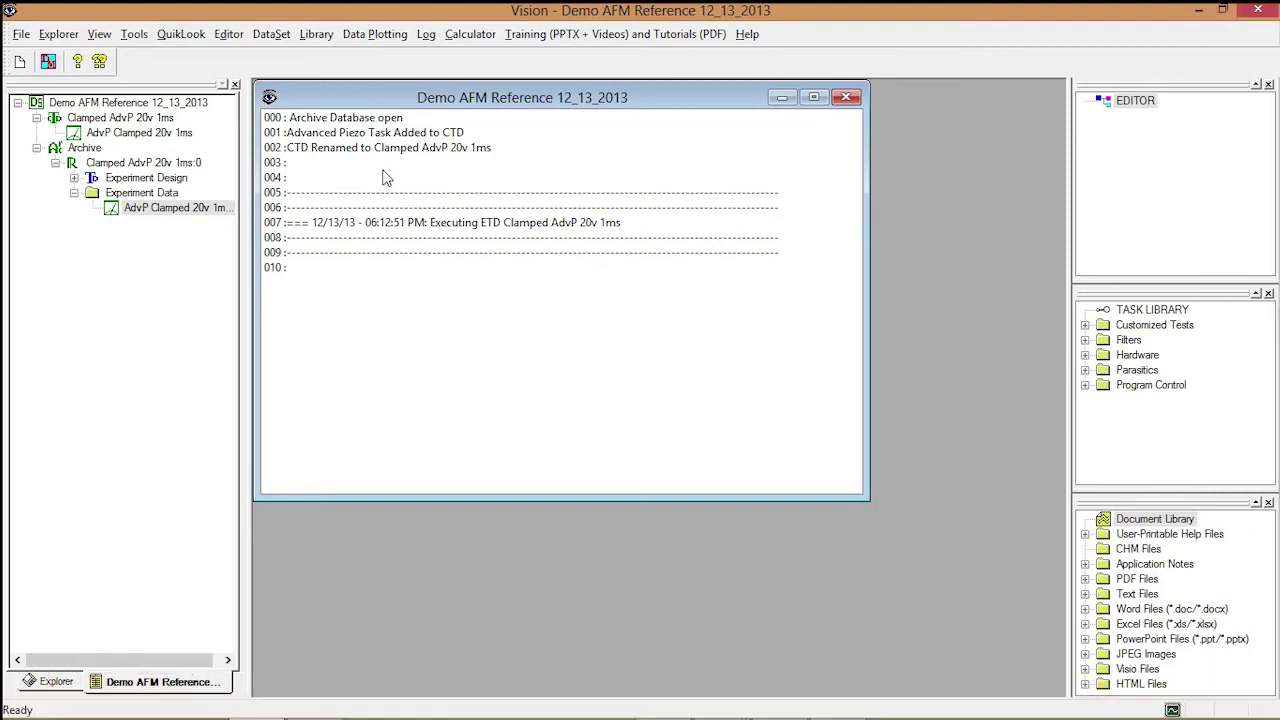
# - Repeat the Hysteresis QuikLook measurement with the same 20 V, 1000 ms setup and close the response plot without saving
pyautogui.click(182, 35)
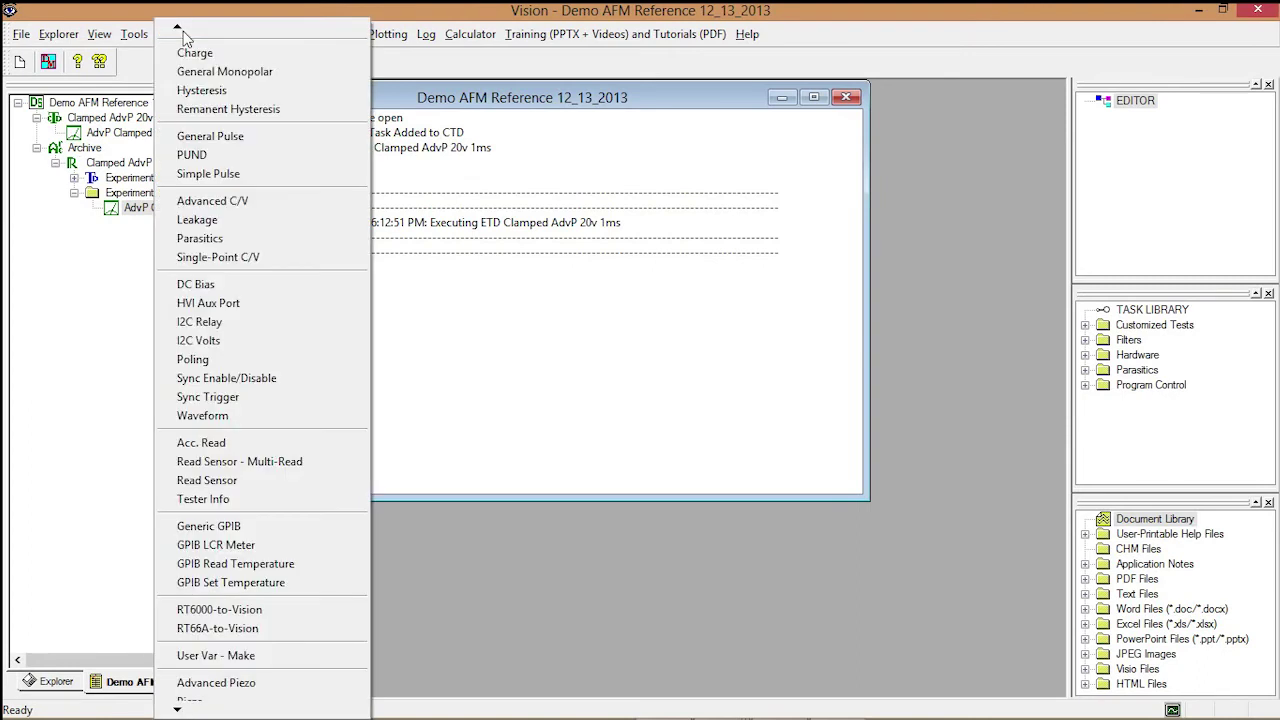
pyautogui.click(200, 90)
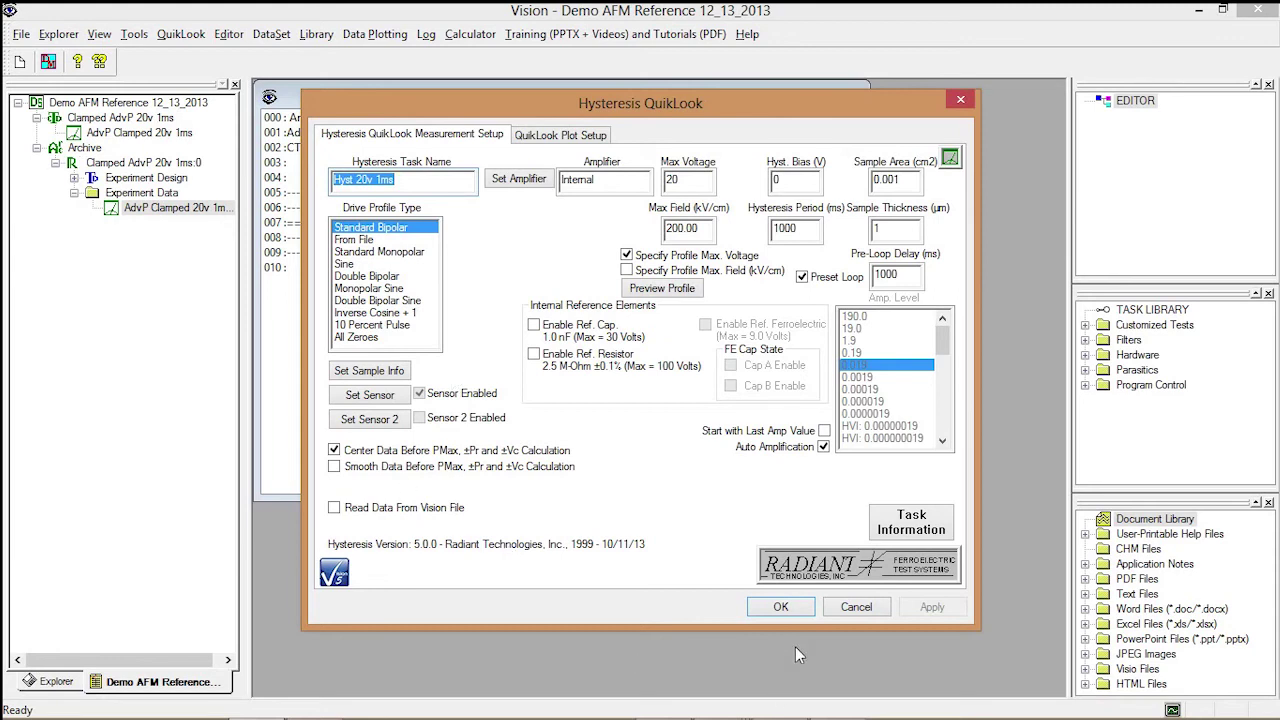
pyautogui.click(794, 612)
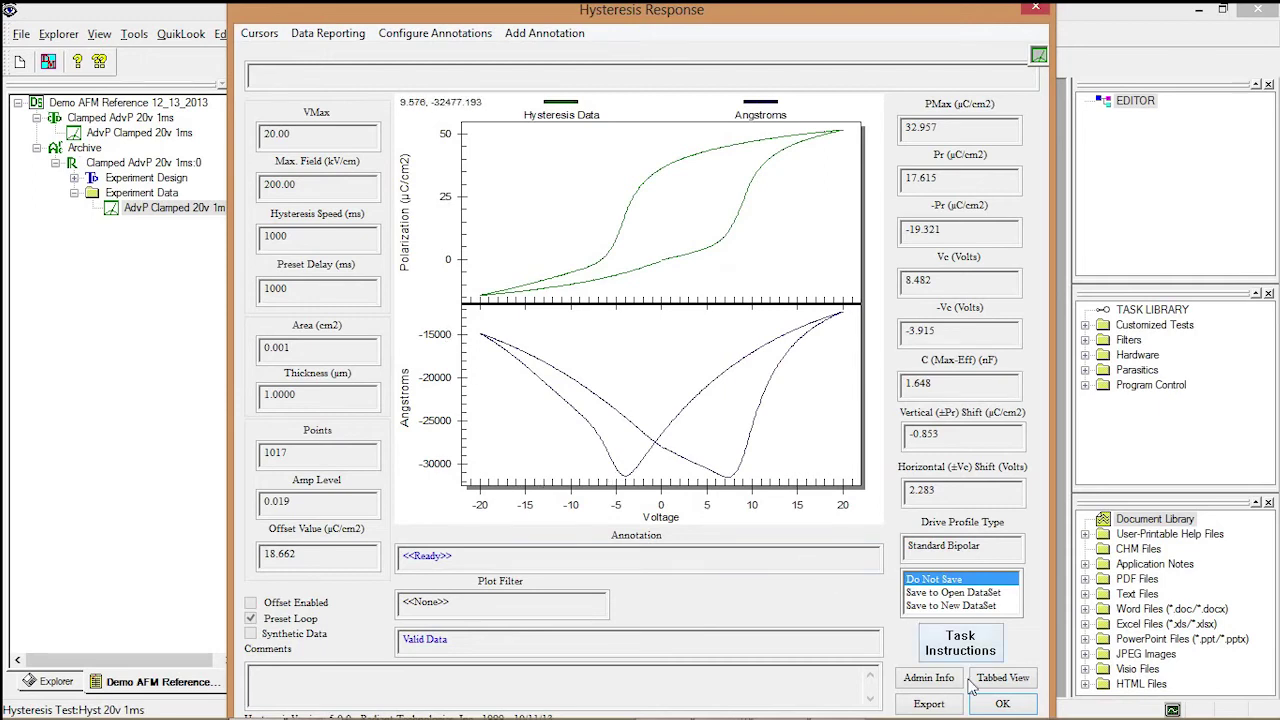
pyautogui.click(1001, 706)
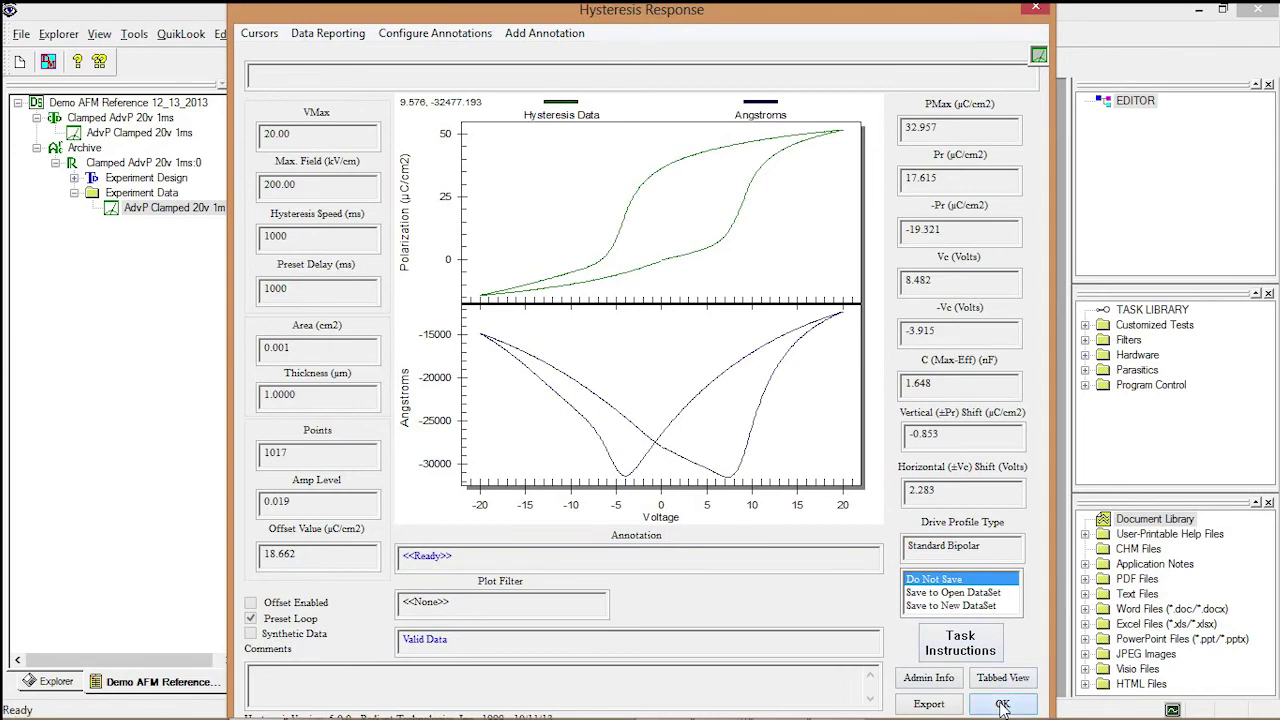